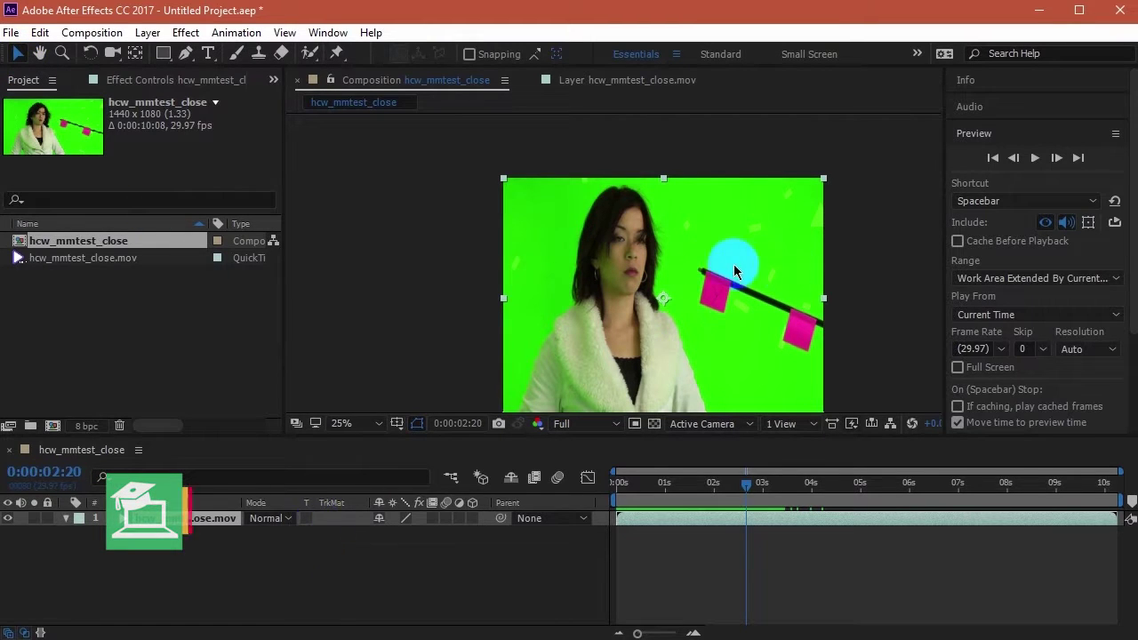
Pan the composition view with the Hand tool until the whole frame fits in the viewer, and return to the Selection tool.
left_click(814, 289)
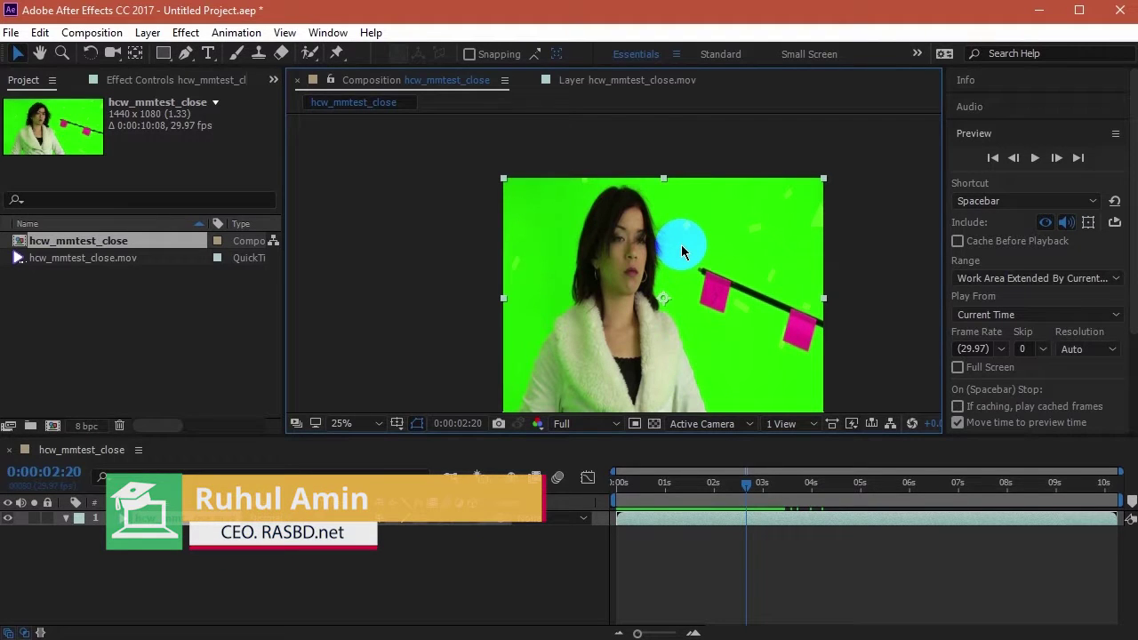
mouse_move(595, 235)
left_mouse_down()
mouse_move(765, 235)
mouse_move(595, 245)
left_mouse_up()
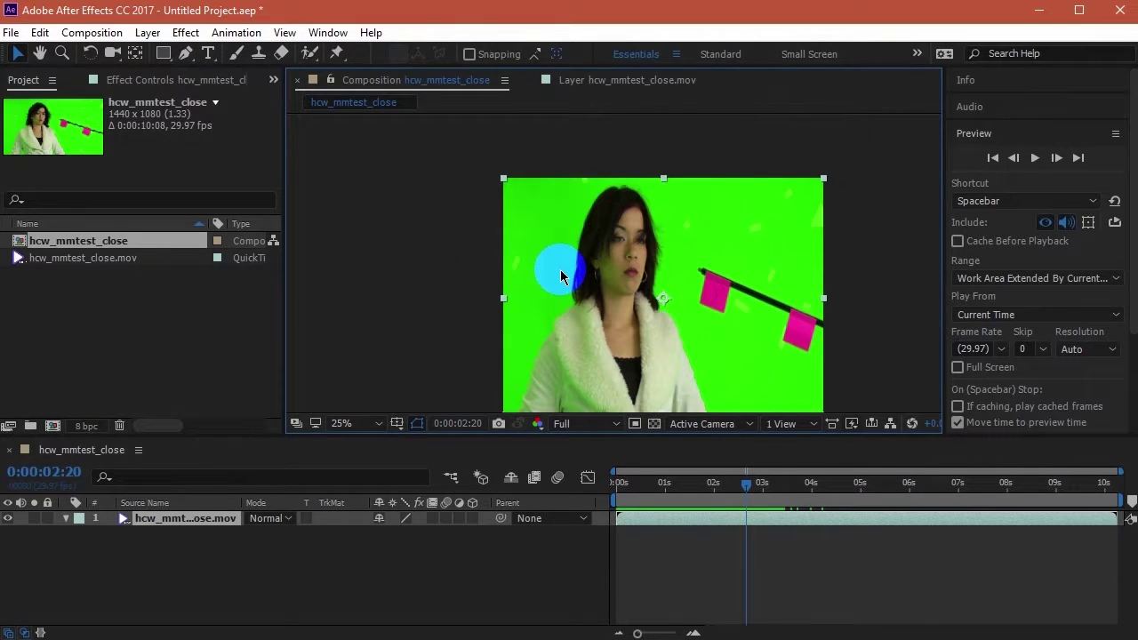
left_click(40, 54)
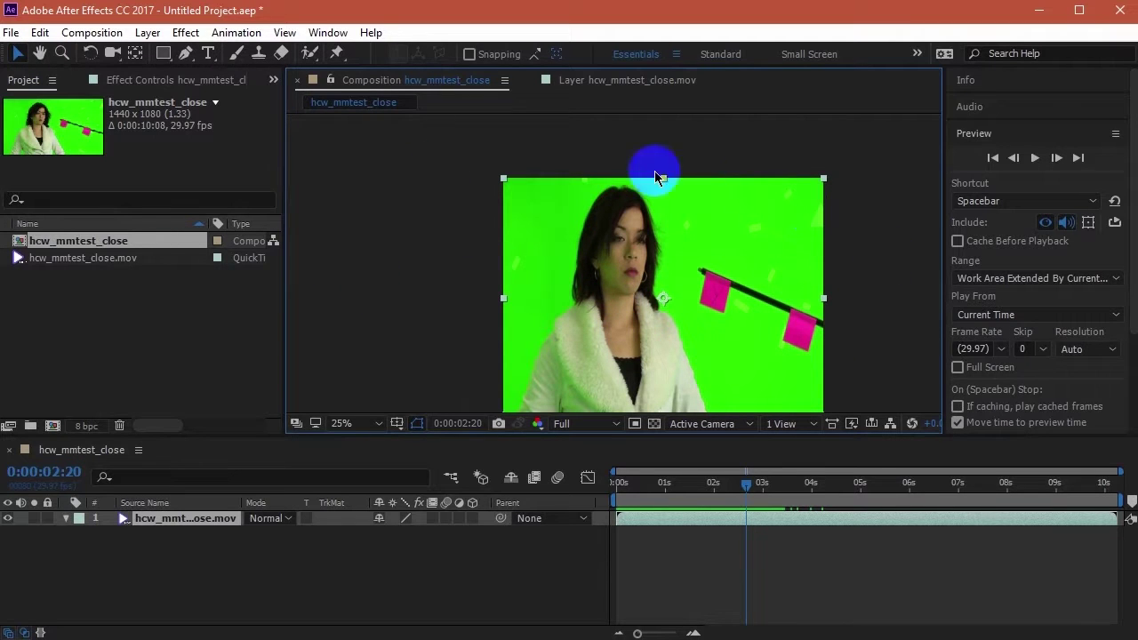
left_click(39, 53)
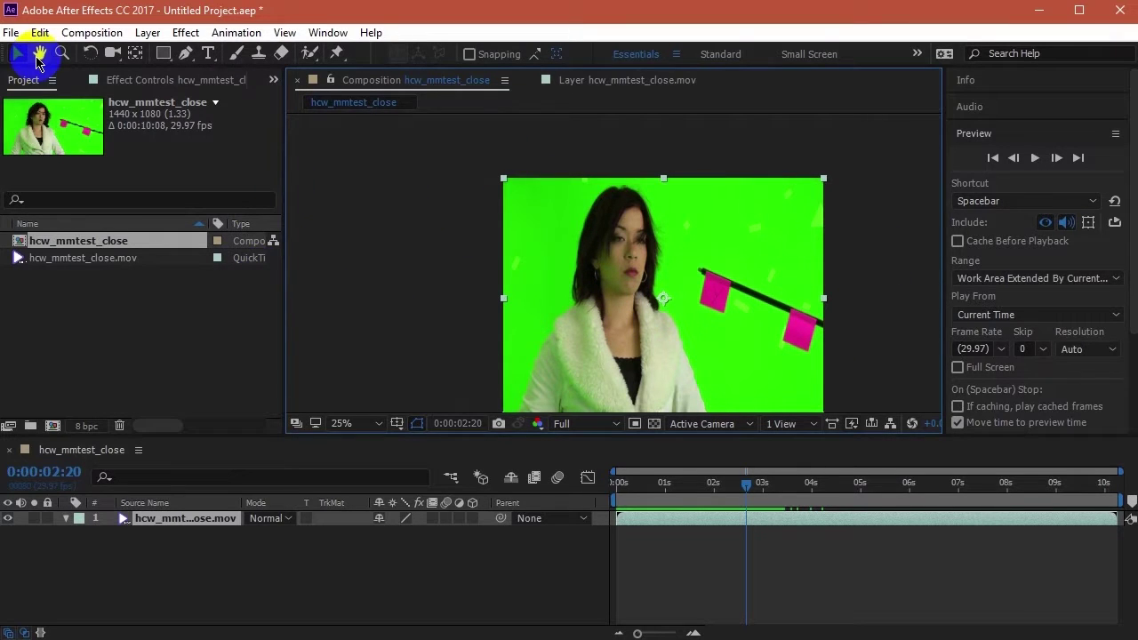
left_click_drag(380, 150, 471, 174)
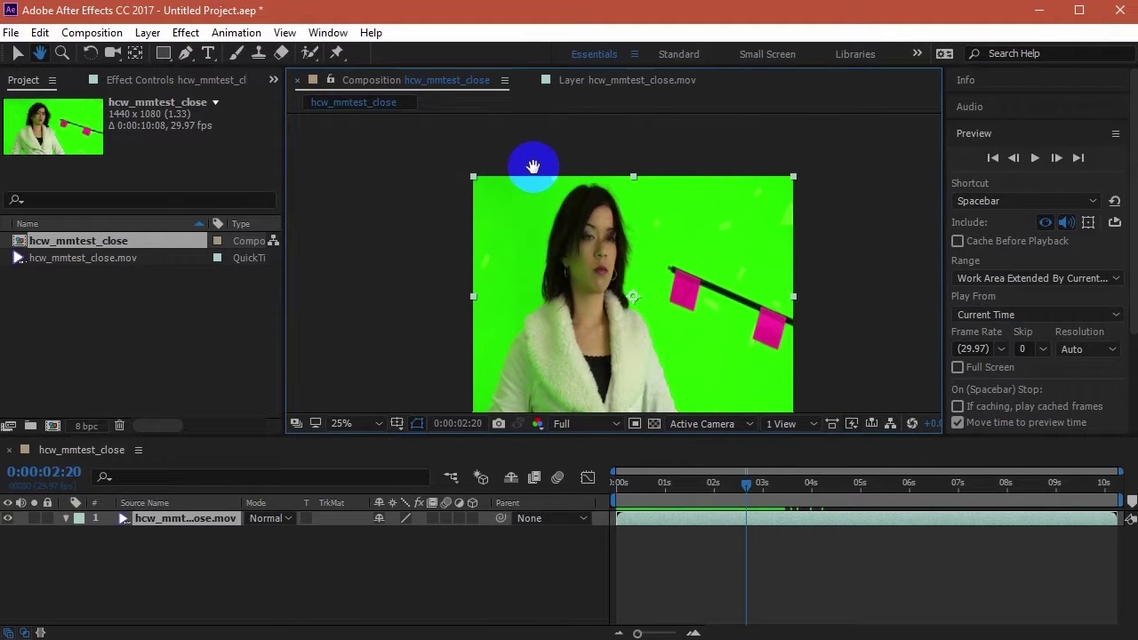
left_click_drag(532, 166, 545, 70)
key("v")
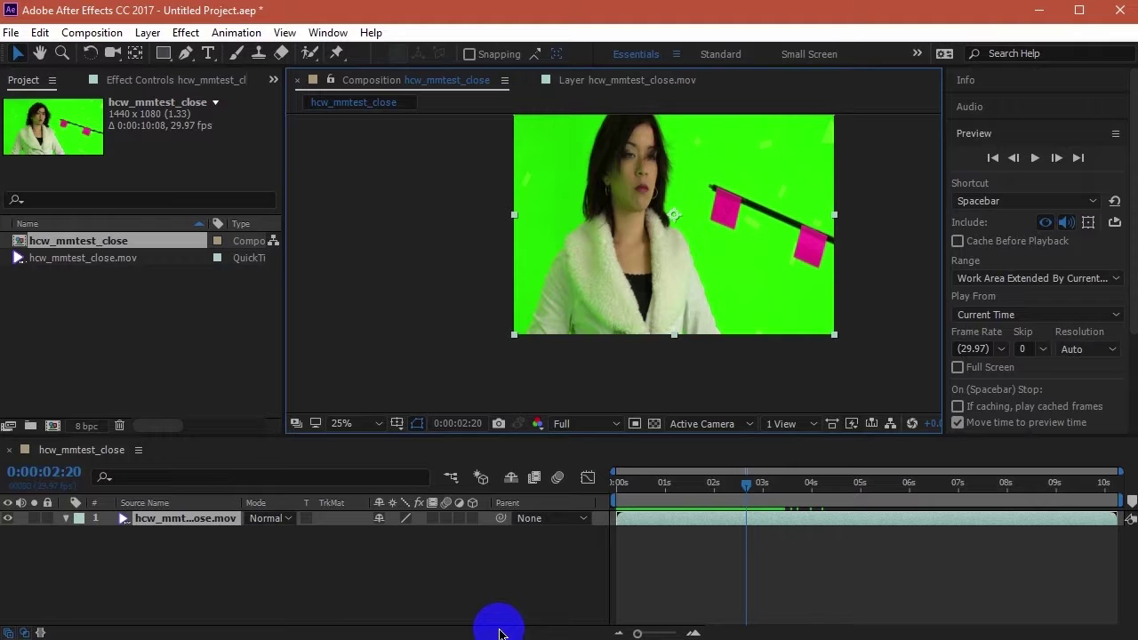
key("h")
left_click_drag(572, 178, 577, 245)
key("v")
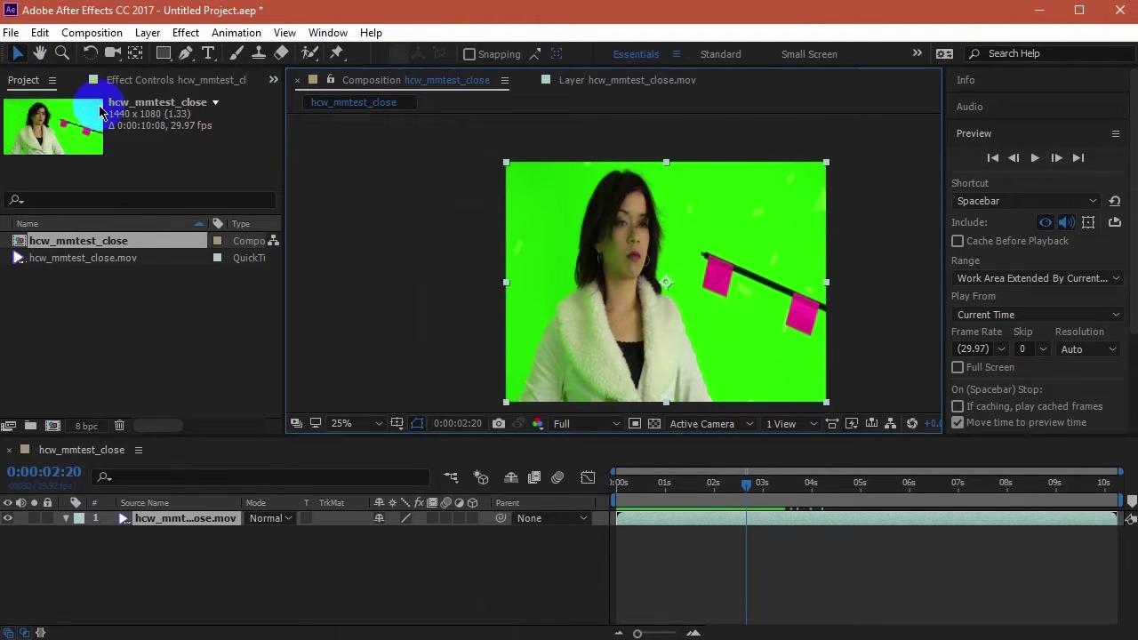
Magnify the composition to 100% with the Zoom tool, return it to 25%, and reactivate the Selection tool.
left_click(61, 55)
left_click(650, 231)
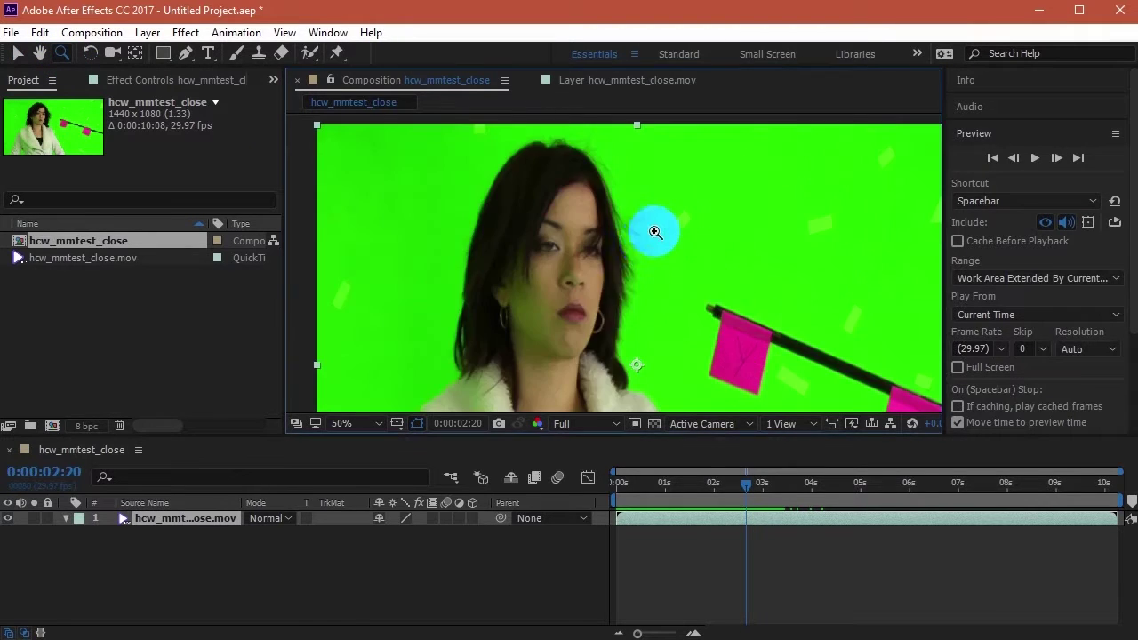
left_click(645, 243)
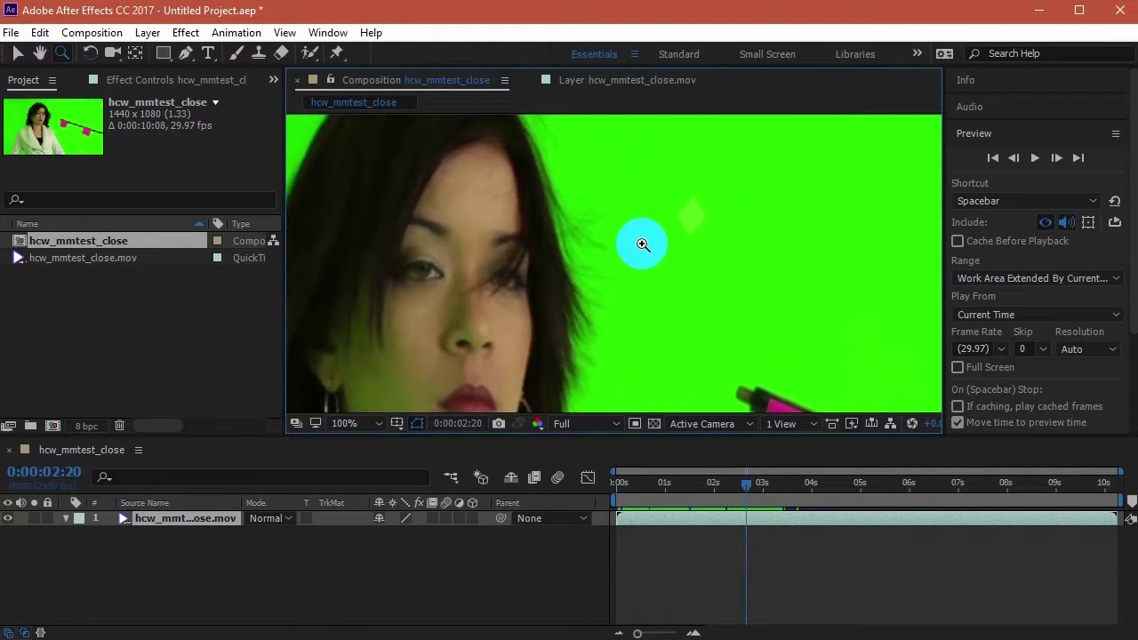
left_click(643, 244, "alt")
left_click(643, 244, "alt")
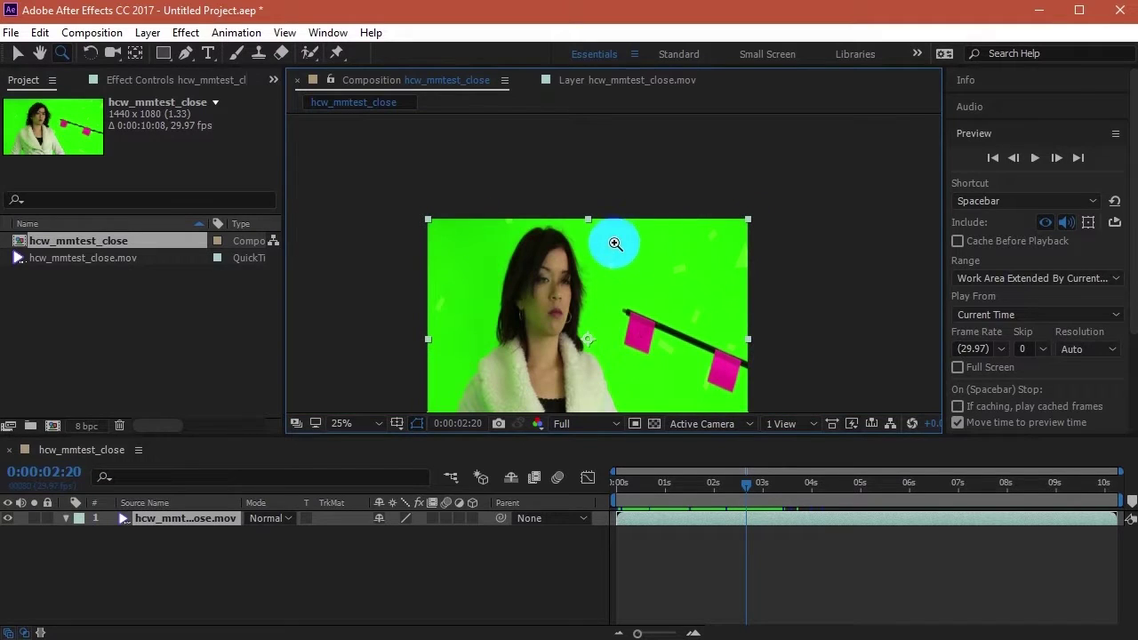
left_click(17, 53)
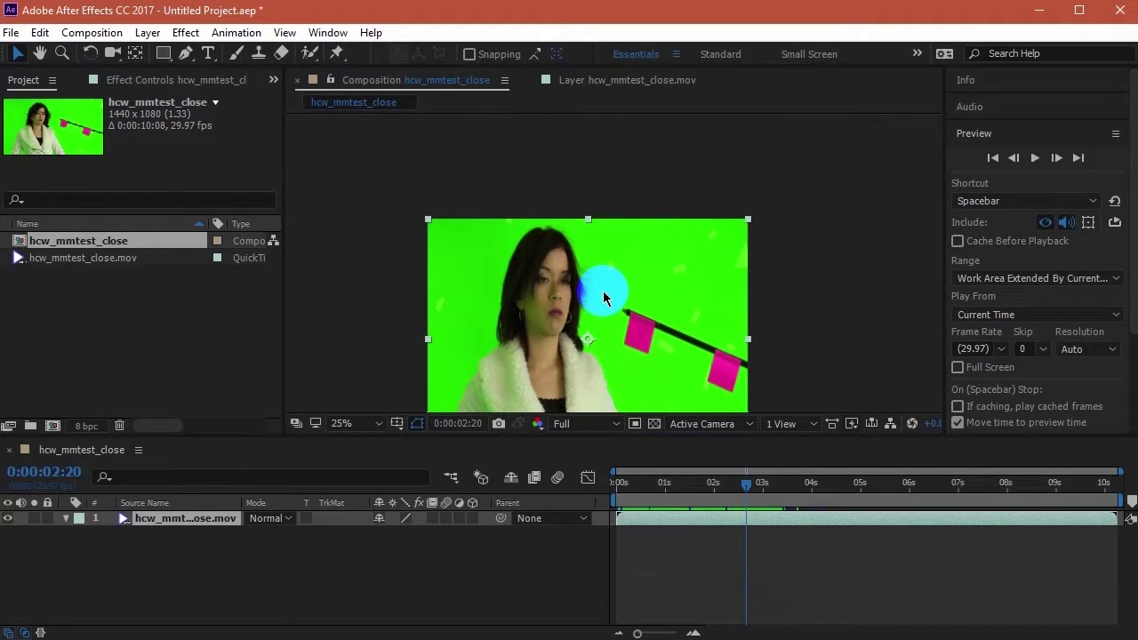
Zoom the composition view in to 1600% without the Zoom tool and bring it back to 25%.
scroll(603, 291, "up", 4)
scroll(603, 291, "down", 8)
scroll(603, 291, "up", 8)
scroll(603, 296, "up", 1)
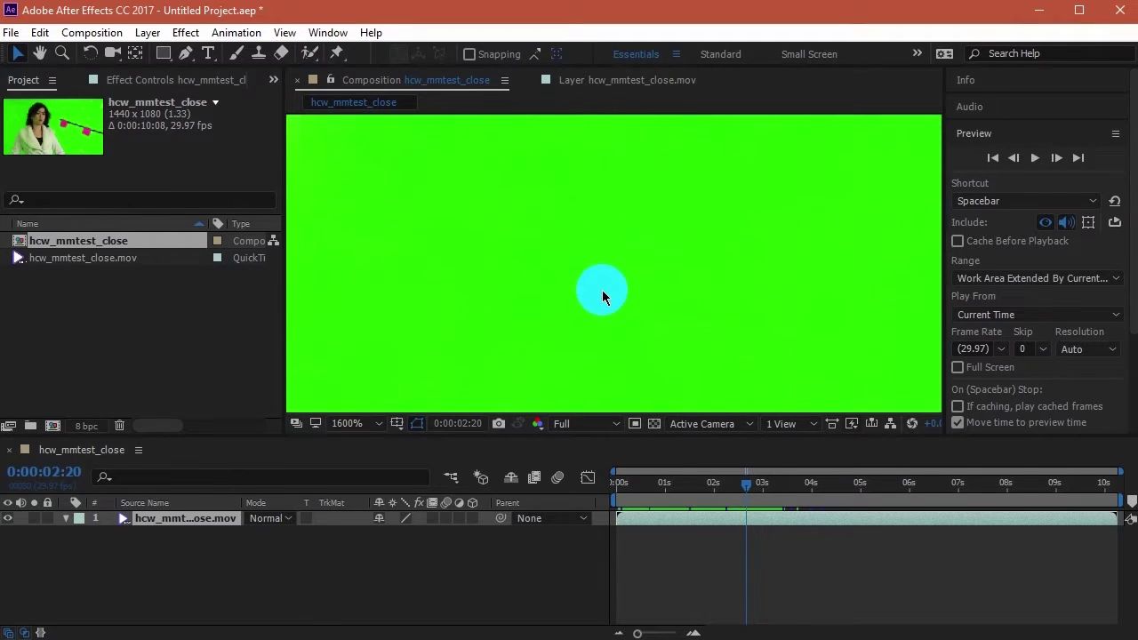
scroll(603, 296, "down", 9)
scroll(603, 296, "up", 4)
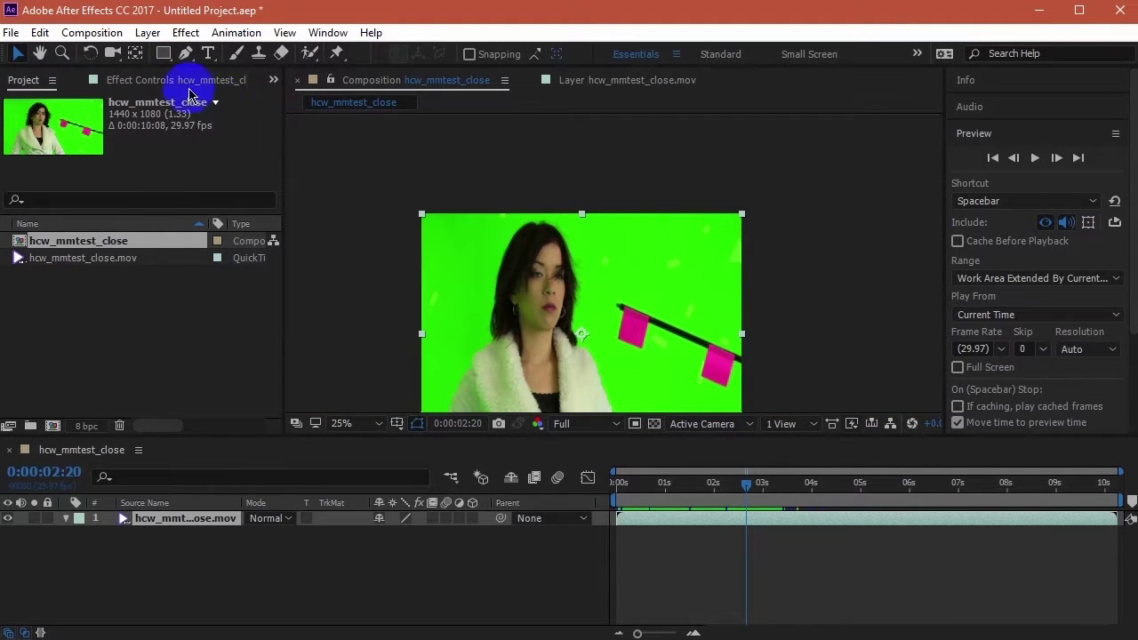
Try rotating the footage layer slightly clockwise with the Rotation tool.
left_click(91, 55)
mouse_move(743, 218)
left_mouse_down()
mouse_move(729, 326)
mouse_move(663, 112)
mouse_move(735, 224)
mouse_move(765, 233)
mouse_move(738, 216)
left_mouse_up()
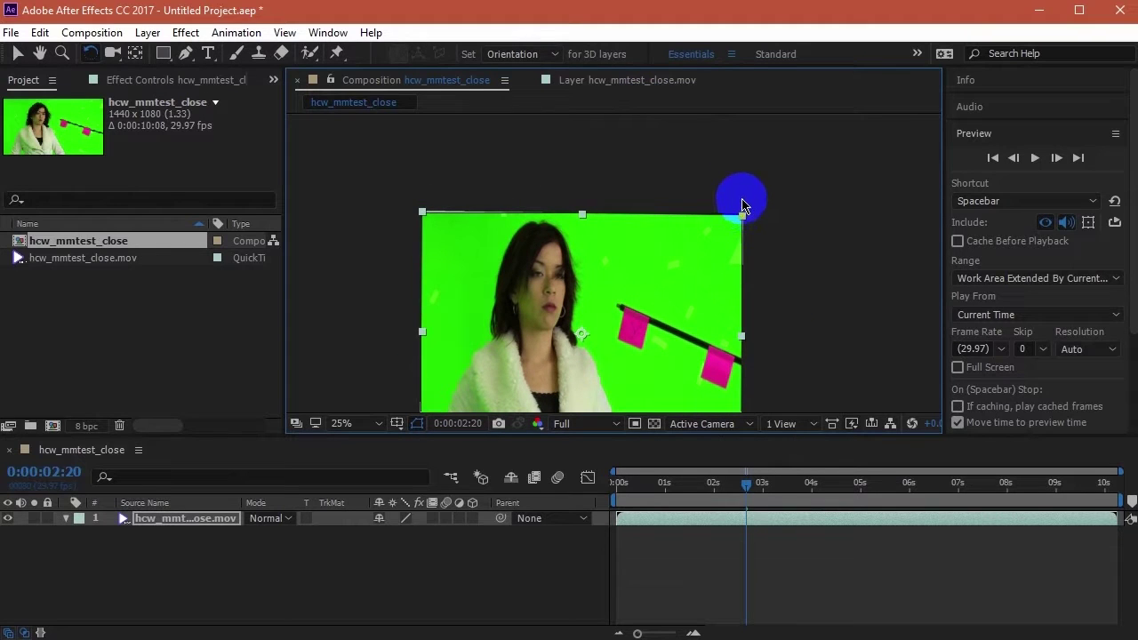
Examine the available camera tool variants and keep the Unified Camera Tool active.
left_click(111, 55)
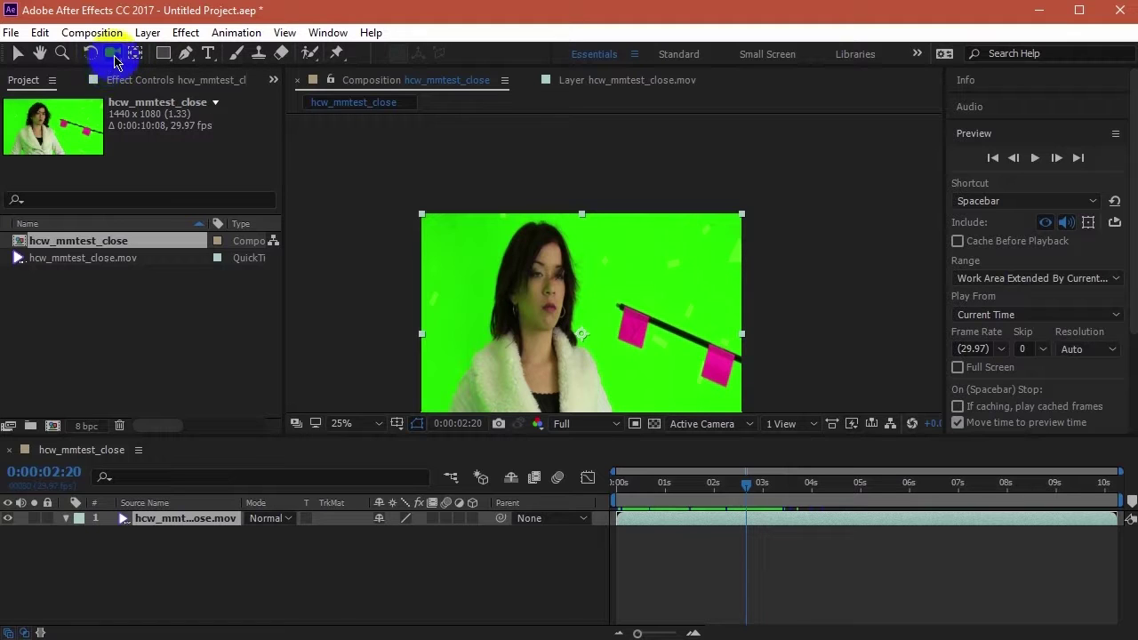
left_click(114, 55)
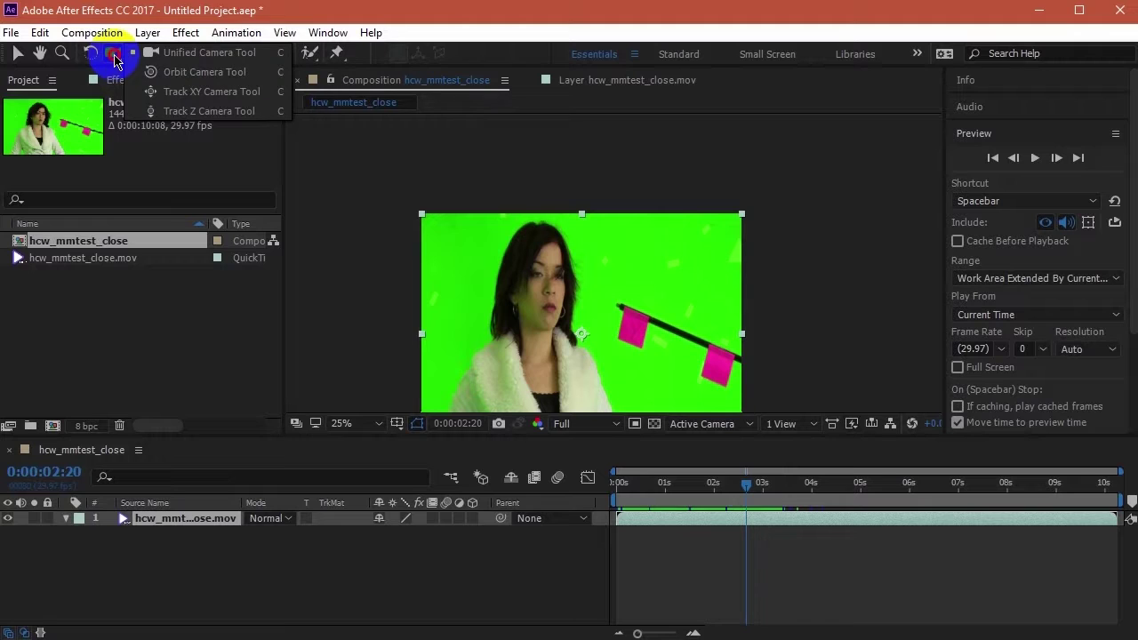
left_click_drag(155, 64, 111, 58)
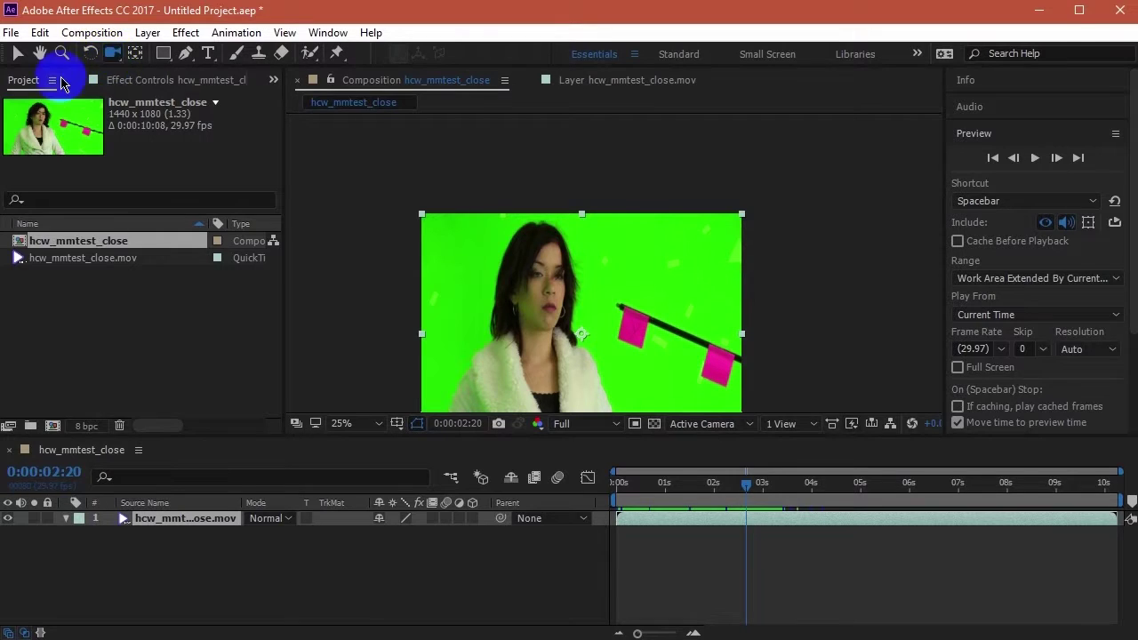
Try moving the footage layer's anchor point to the frame's upper-left corner with the Pan Behind tool.
left_click(135, 55)
left_click_drag(593, 334, 421, 213)
Reveal the footage layer's Scale property and set it to 139%.
left_click(186, 524)
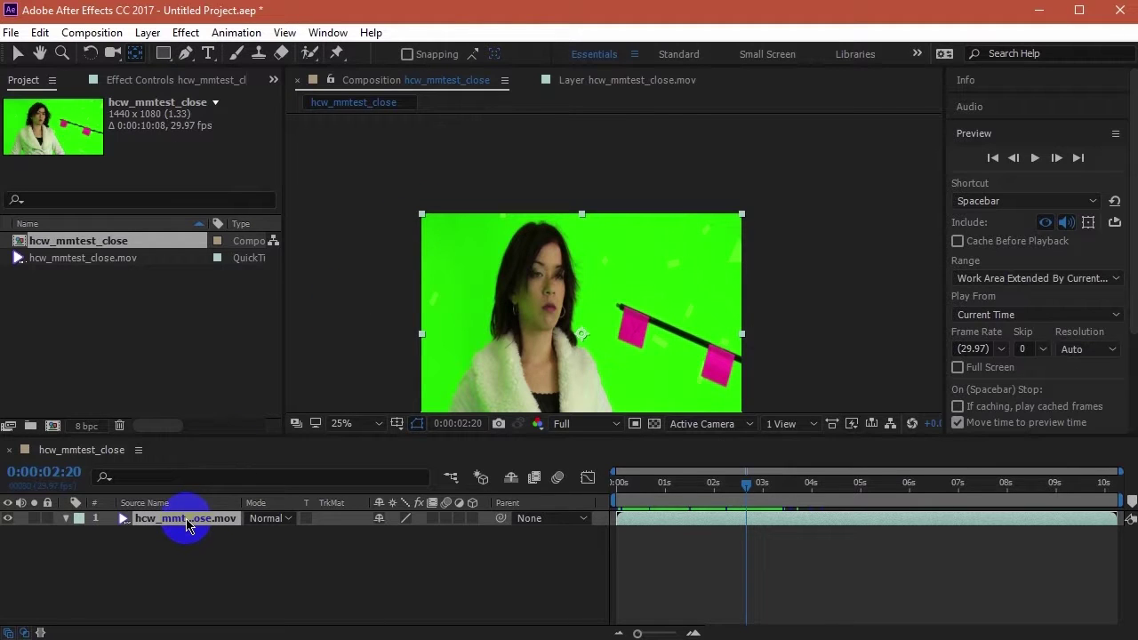
key("s")
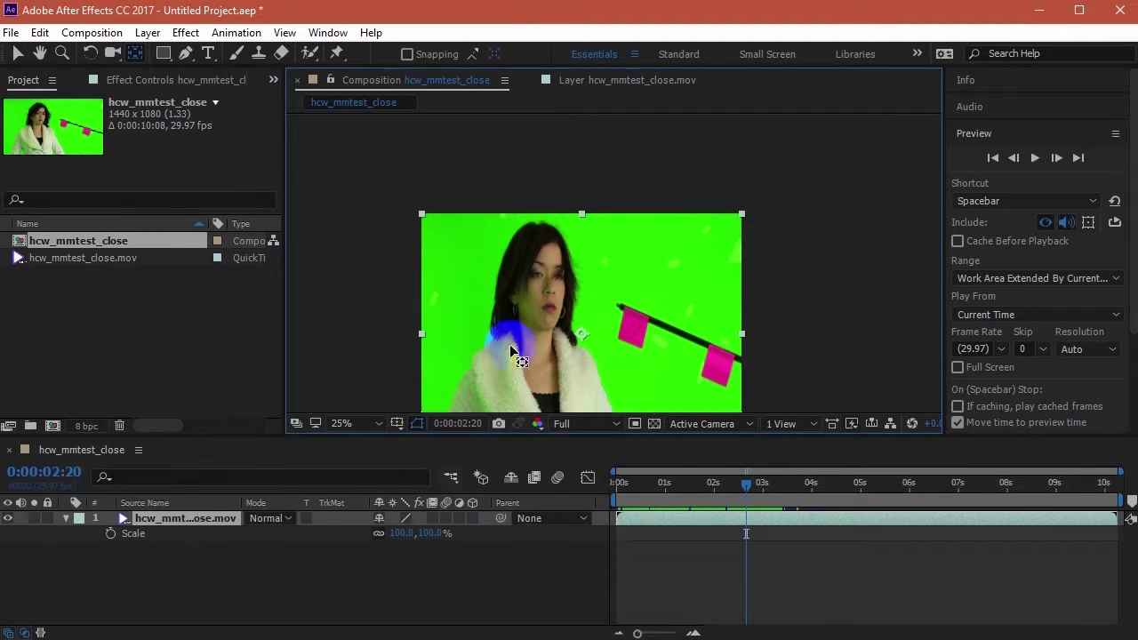
left_click_drag(432, 536, 480, 544)
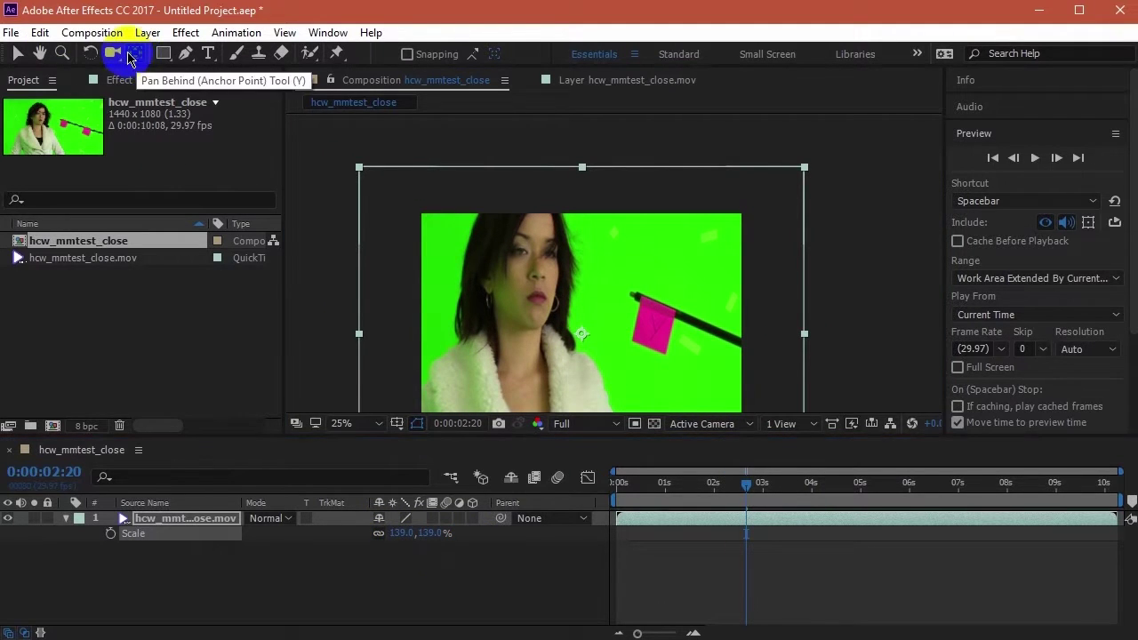
Try scaling the footage around an anchor point moved near the frame's upper-left corner, and undo both changes.
left_click_drag(581, 336, 426, 230)
mouse_move(419, 536)
left_mouse_down()
mouse_move(353, 532)
mouse_move(406, 533)
left_mouse_up()
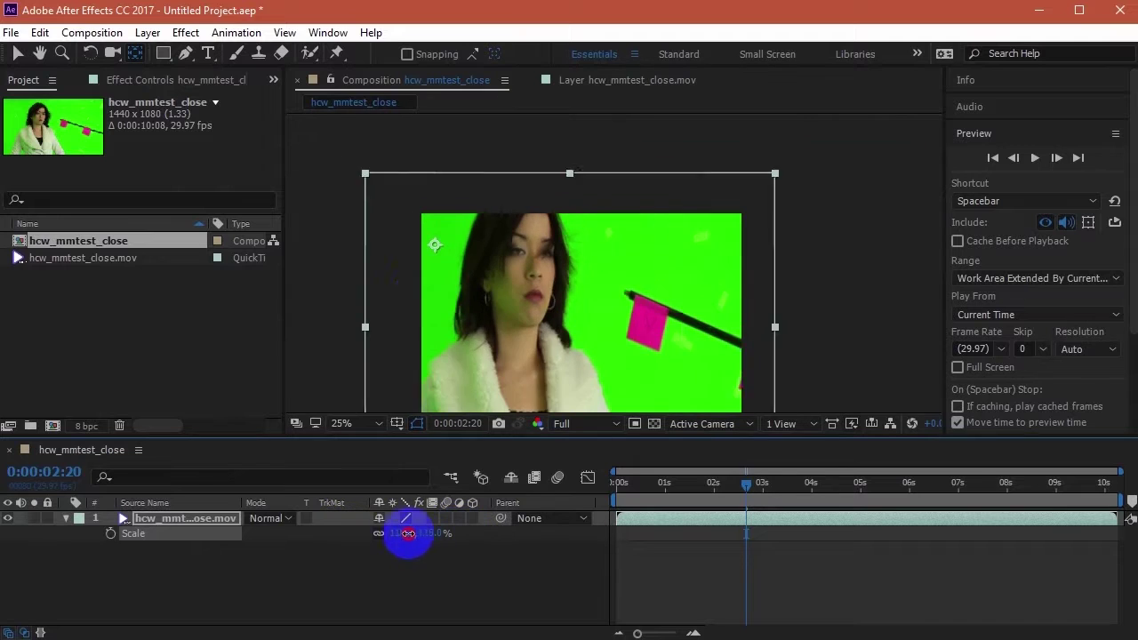
key("ctrl+z")
key("ctrl+z")
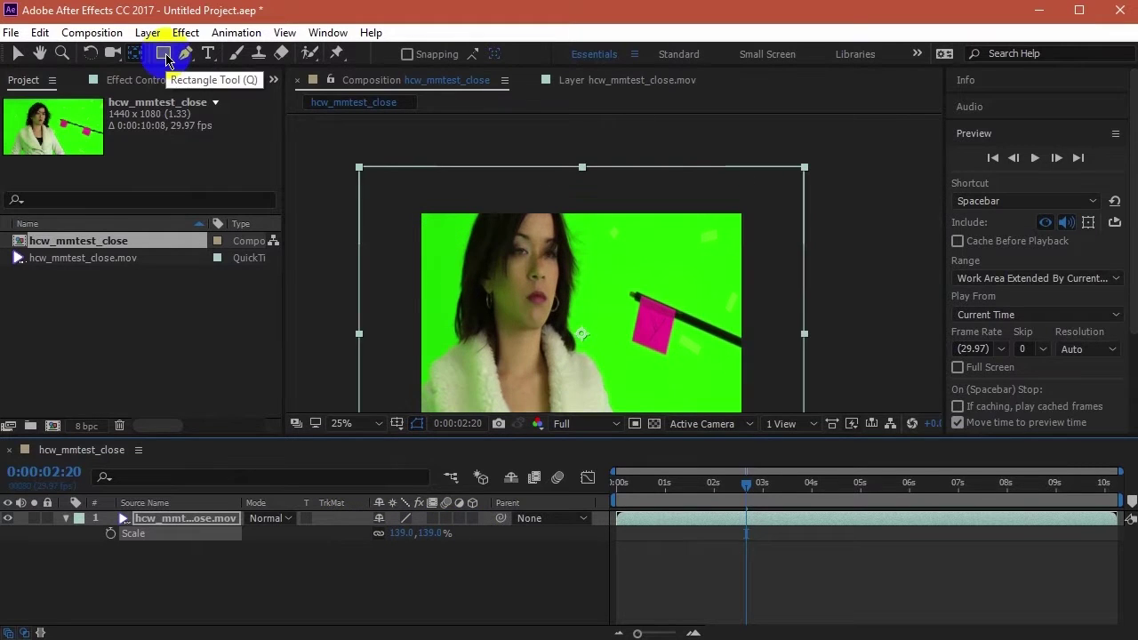
Draw a rectangular mask around the woman's face on the footage layer and delete that mask.
left_click(164, 53)
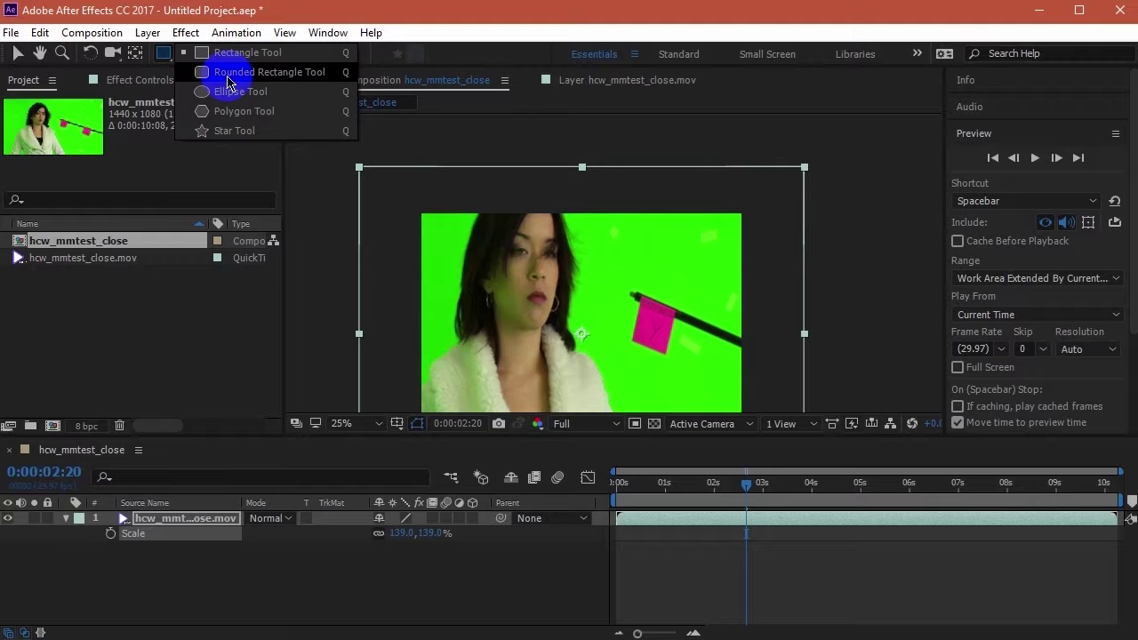
left_click(204, 49)
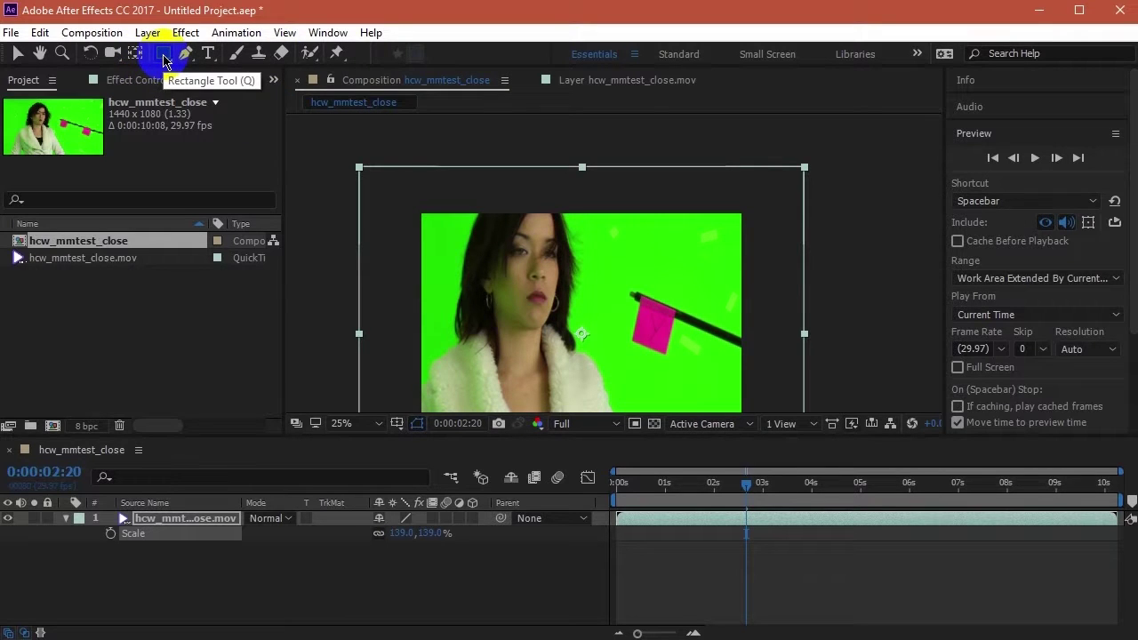
left_click_drag(465, 237, 635, 361)
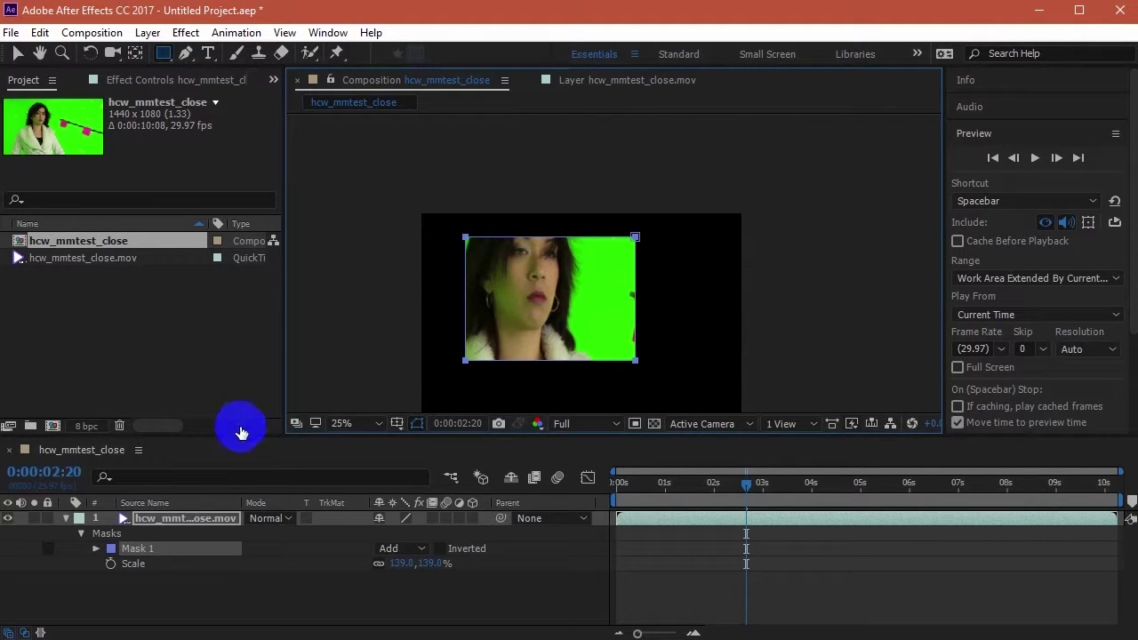
key("Delete")
With no layer selected, draw a red rectangle over the woman's face and add a red ellipse across the frame's right edge.
left_click(187, 594)
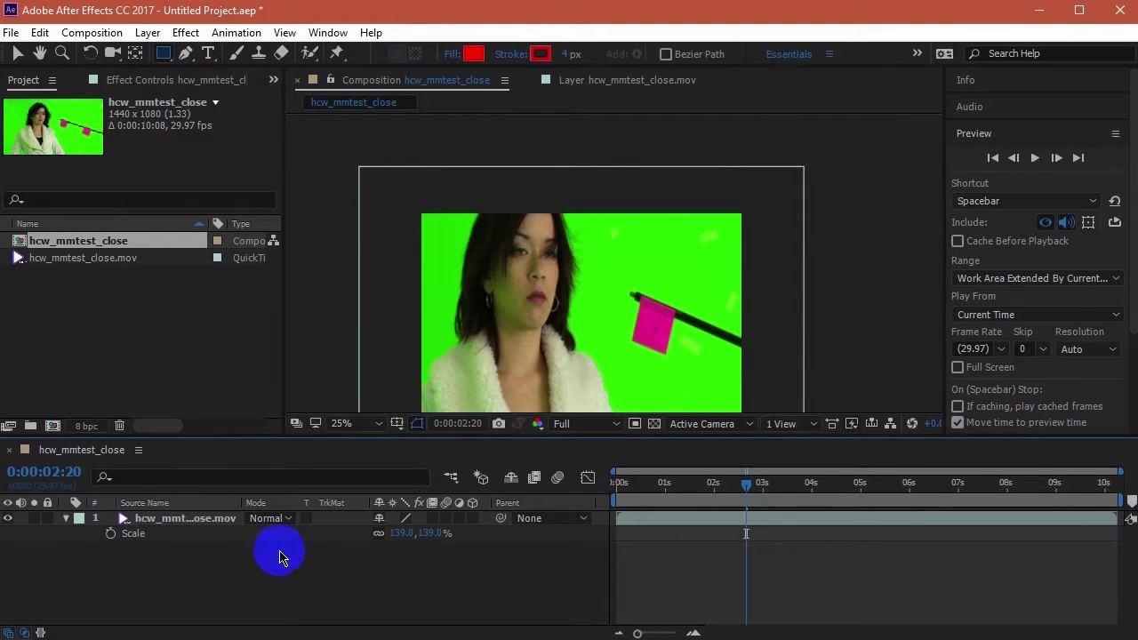
left_click_drag(450, 236, 627, 353)
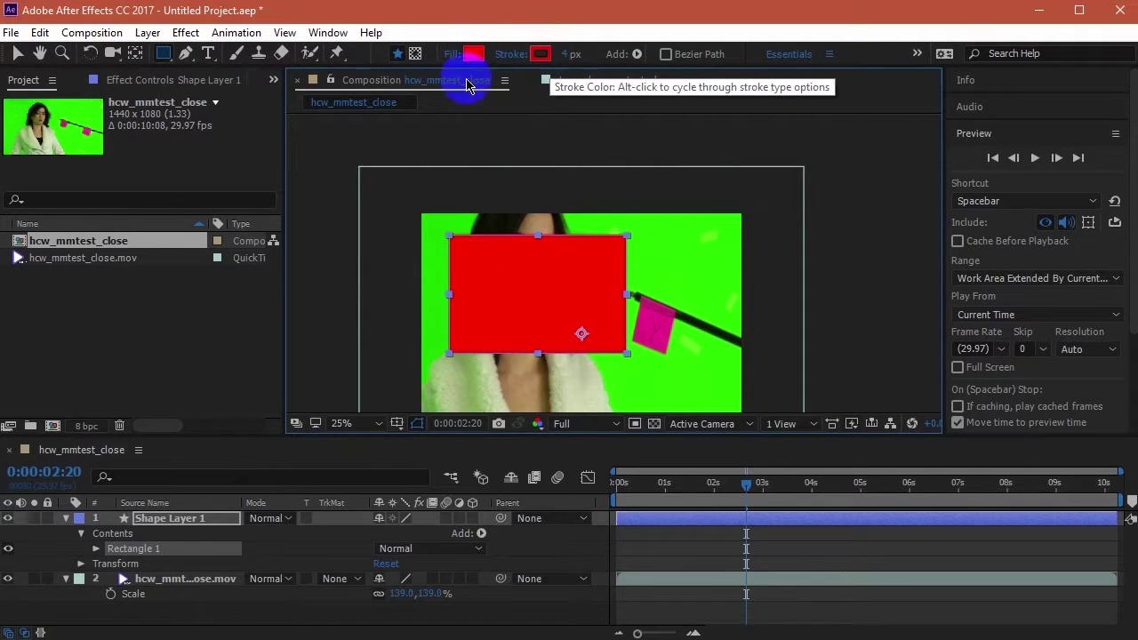
left_click_drag(162, 52, 233, 98)
left_click_drag(678, 237, 779, 353)
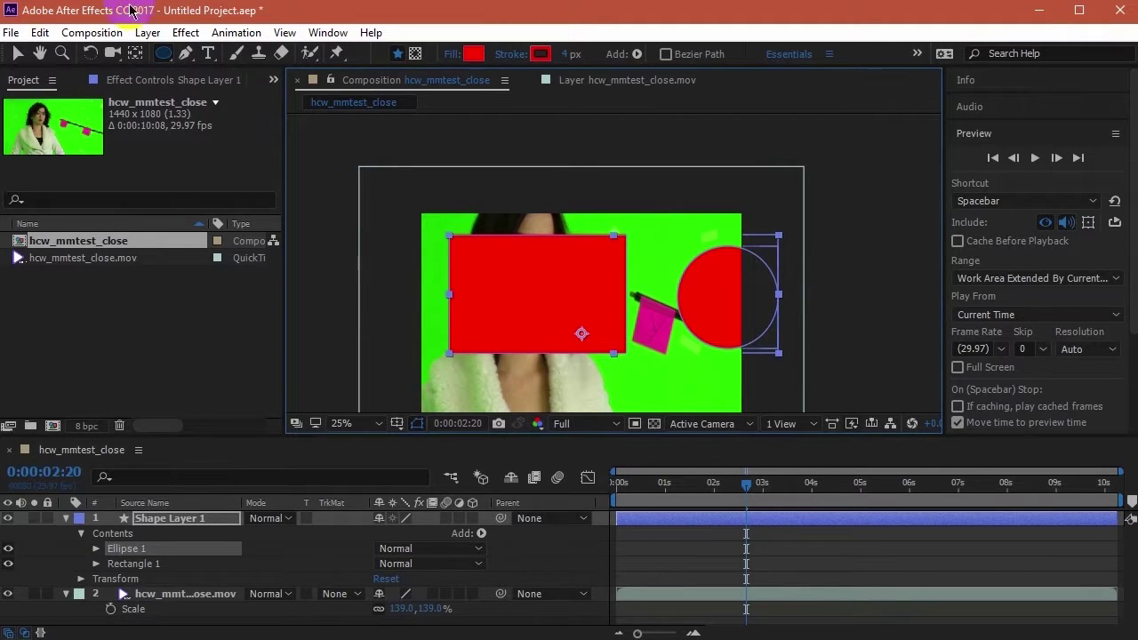
Start a Pen tool path outside the frame on the shape layer, and delete the whole shape layer.
left_click(187, 60)
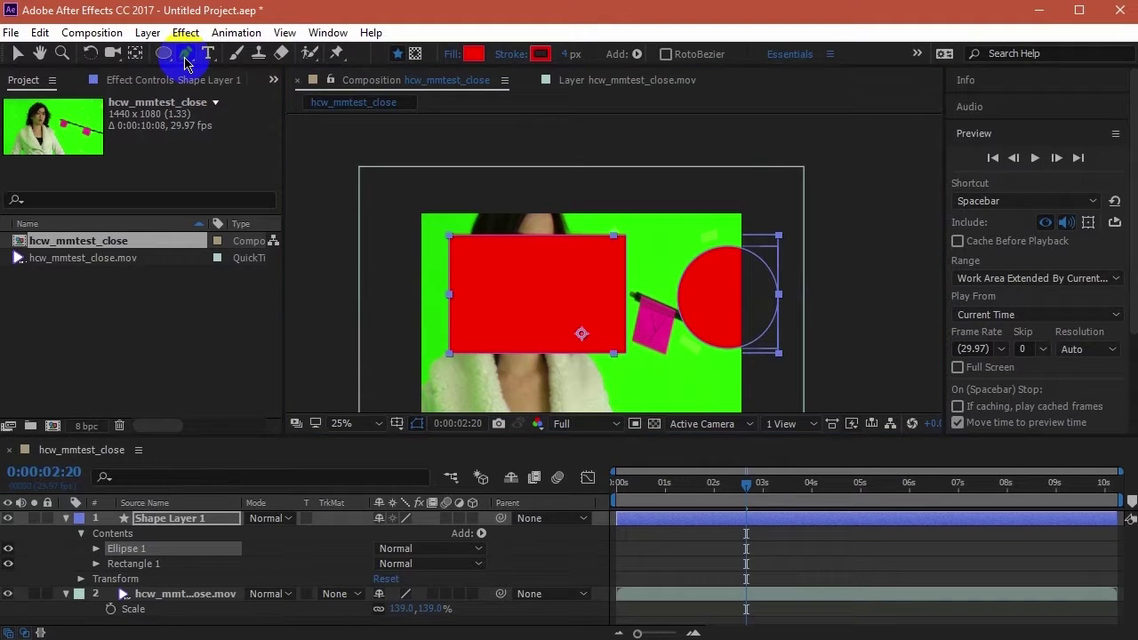
left_click(327, 203)
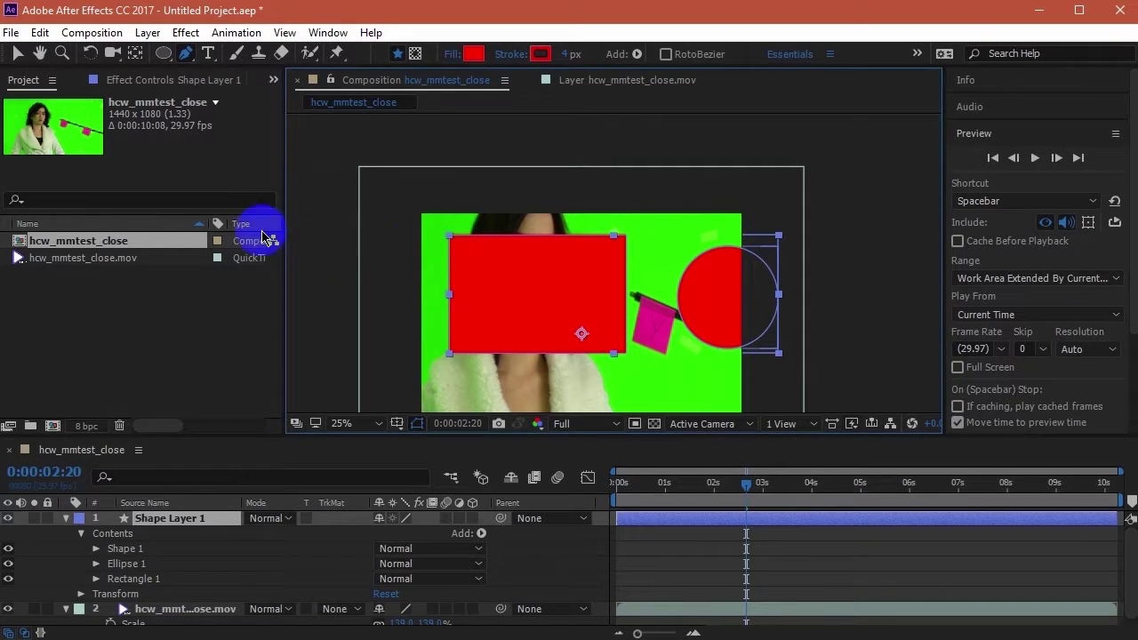
left_click(152, 526)
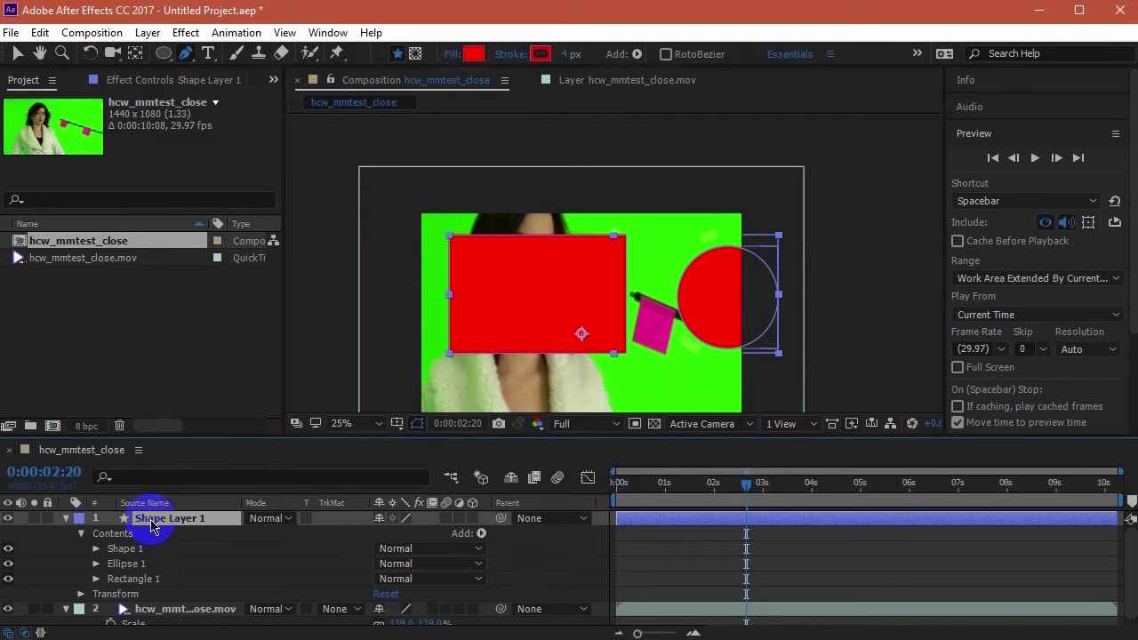
key("Delete")
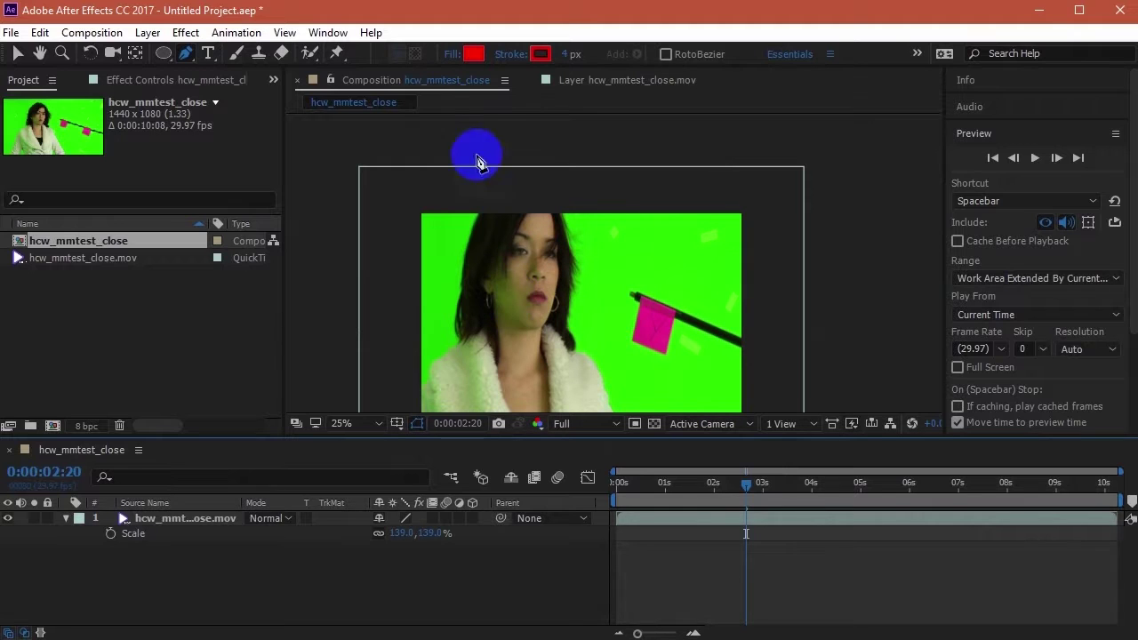
Draw a closed four-sided red shape with the Pen tool beside the woman's face, on a new shape layer.
left_click(594, 242)
left_click(594, 325)
left_click(683, 315)
left_click(670, 229)
left_click(595, 244)
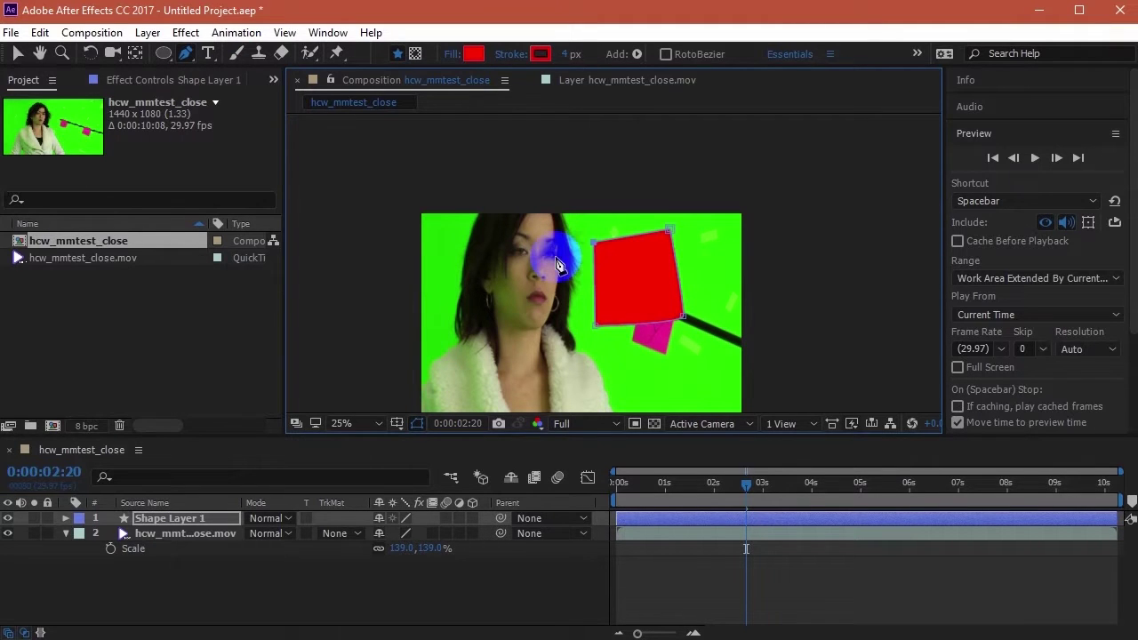
Add the white horizontal text REPTO over the woman's neck with the Type tool.
left_click_drag(210, 56, 286, 61)
left_click(321, 55)
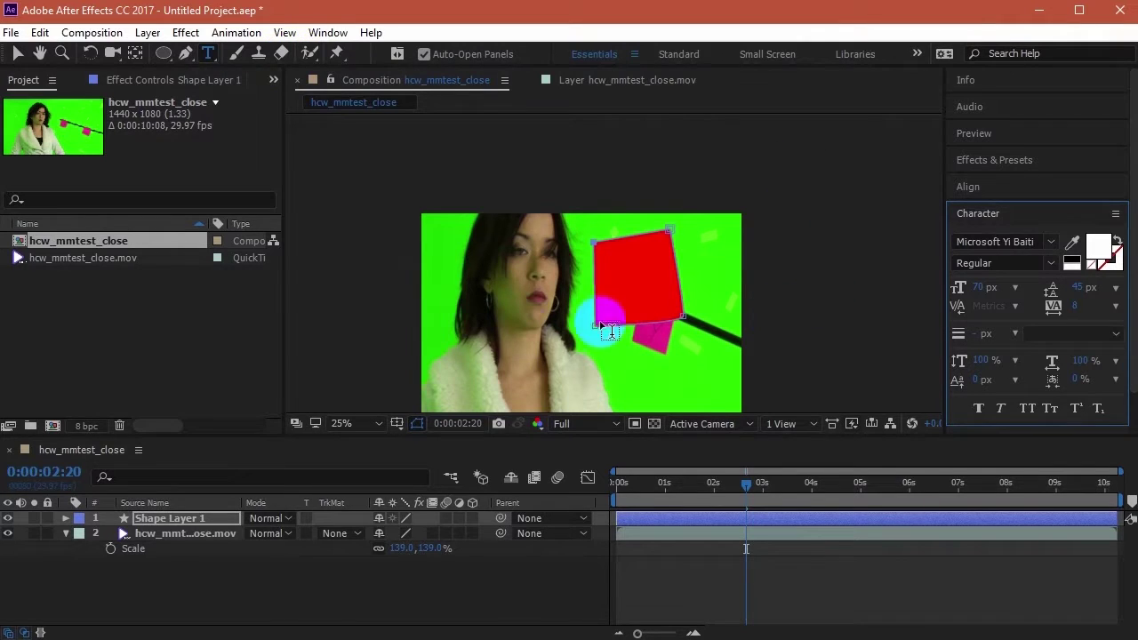
left_click(527, 331)
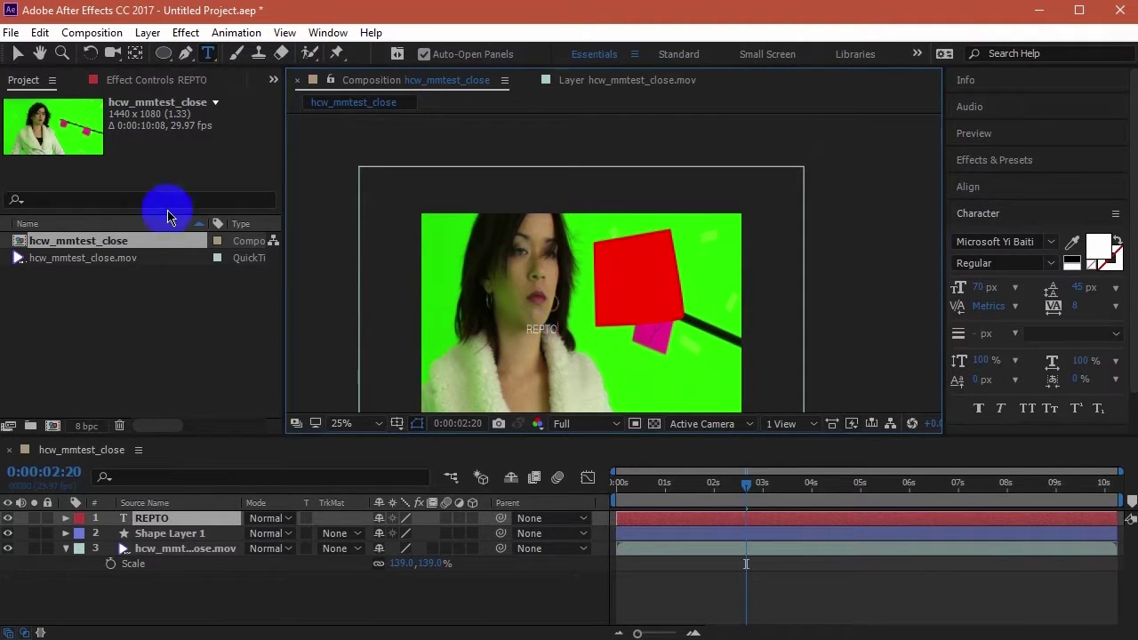
Scale up the REPTO text layer so it stretches from the woman's neck across the pink flag.
left_click(17, 54)
left_click_drag(557, 321, 463, 298)
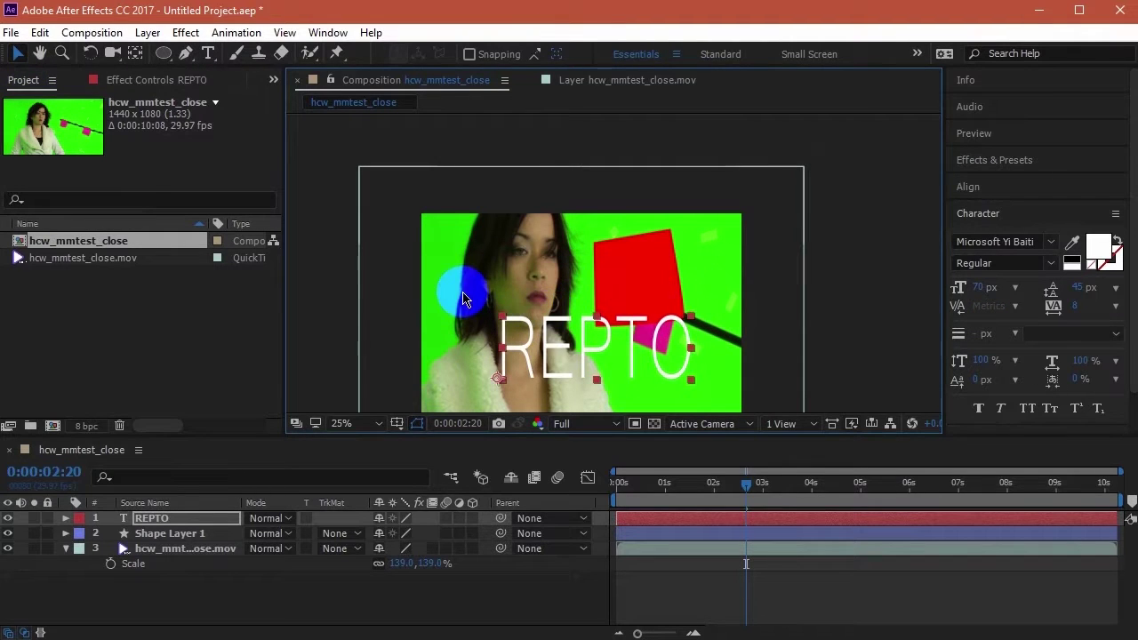
left_click_drag(210, 54, 382, 51)
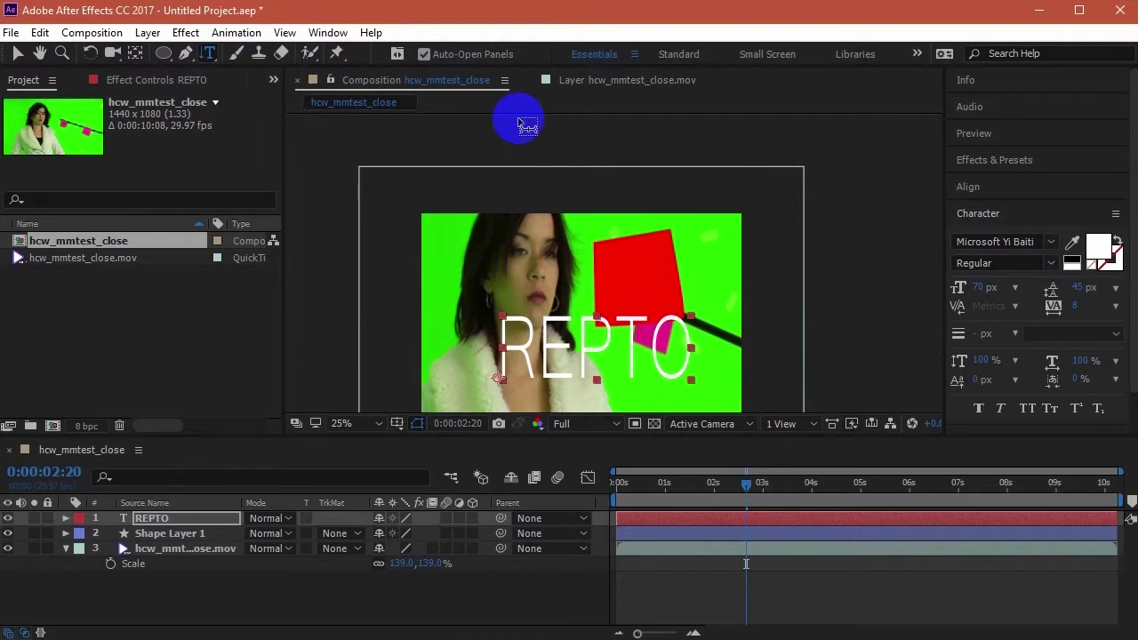
Open the hcw_mmtest_close.mov footage layer for painting and brush a red letter R on the green background beside the woman's face.
left_click(235, 55)
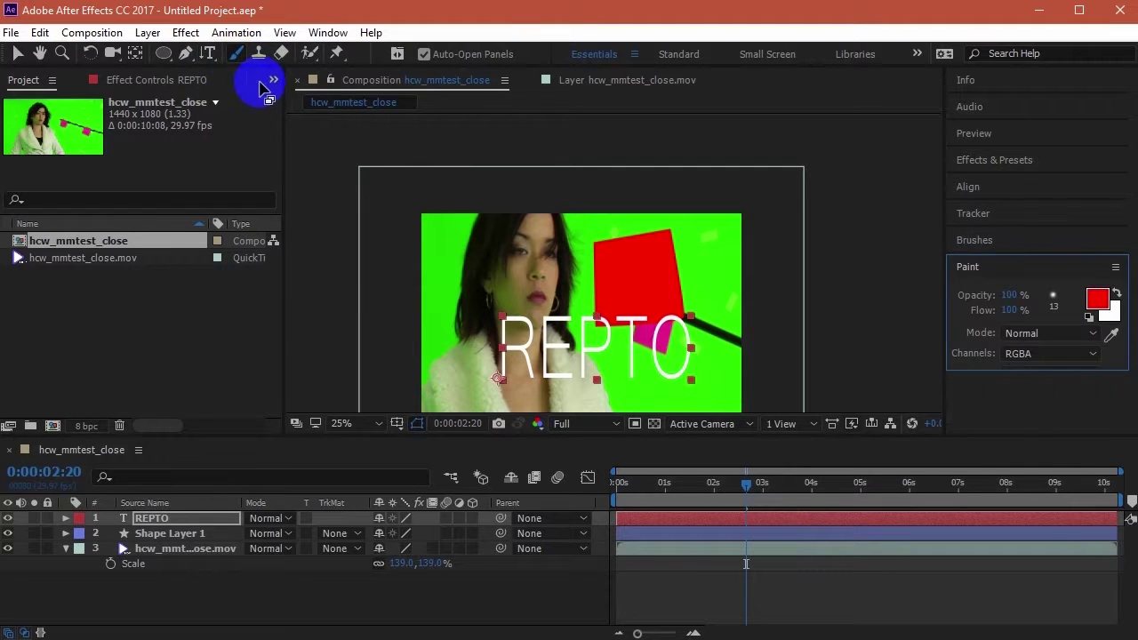
left_click(332, 181)
left_click(234, 61)
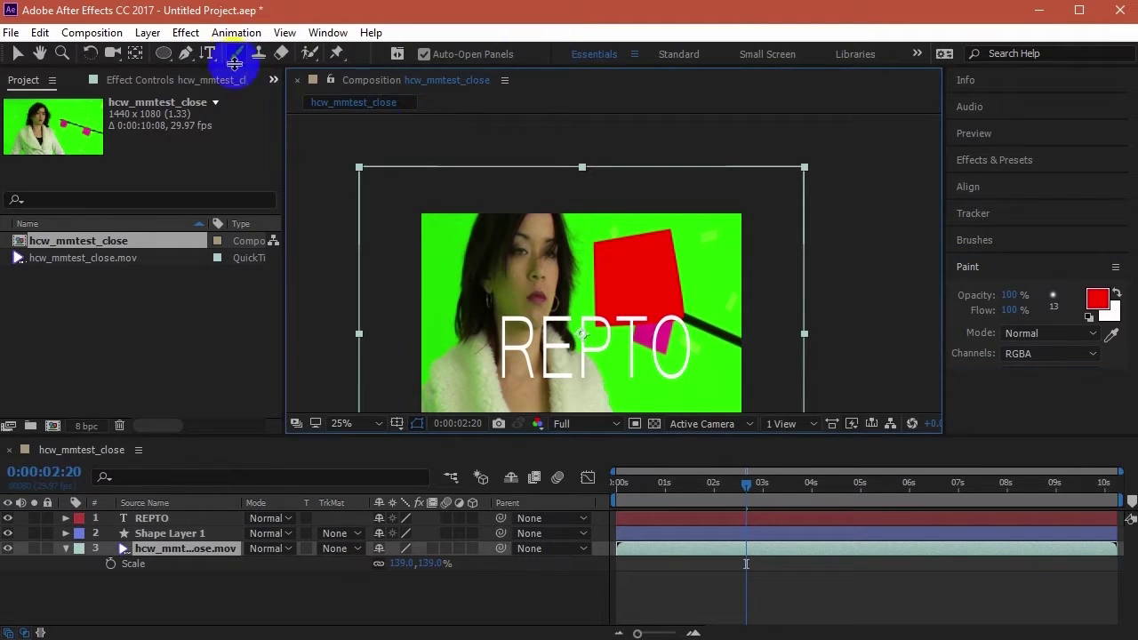
double_click(483, 271)
mouse_move(707, 162)
left_mouse_down()
mouse_move(716, 242)
mouse_move(740, 165)
mouse_move(722, 210)
mouse_move(872, 307)
left_mouse_up()
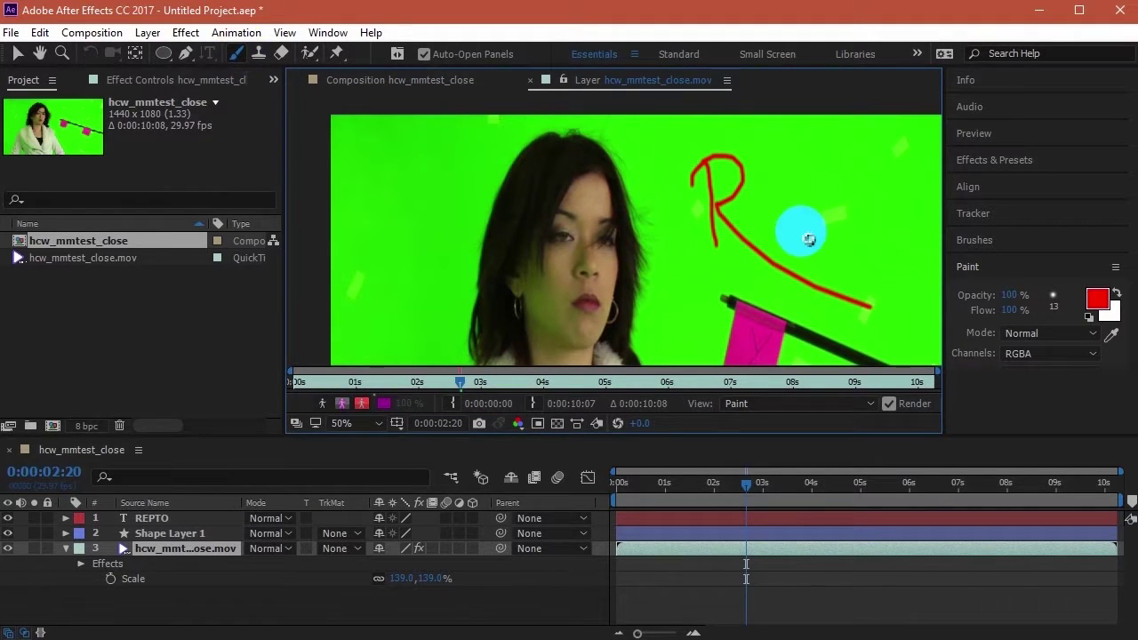
Cover the upper loop of the red R with Clone Stamp strokes, and scribble an erased patch beside it with the Eraser.
left_click(258, 53)
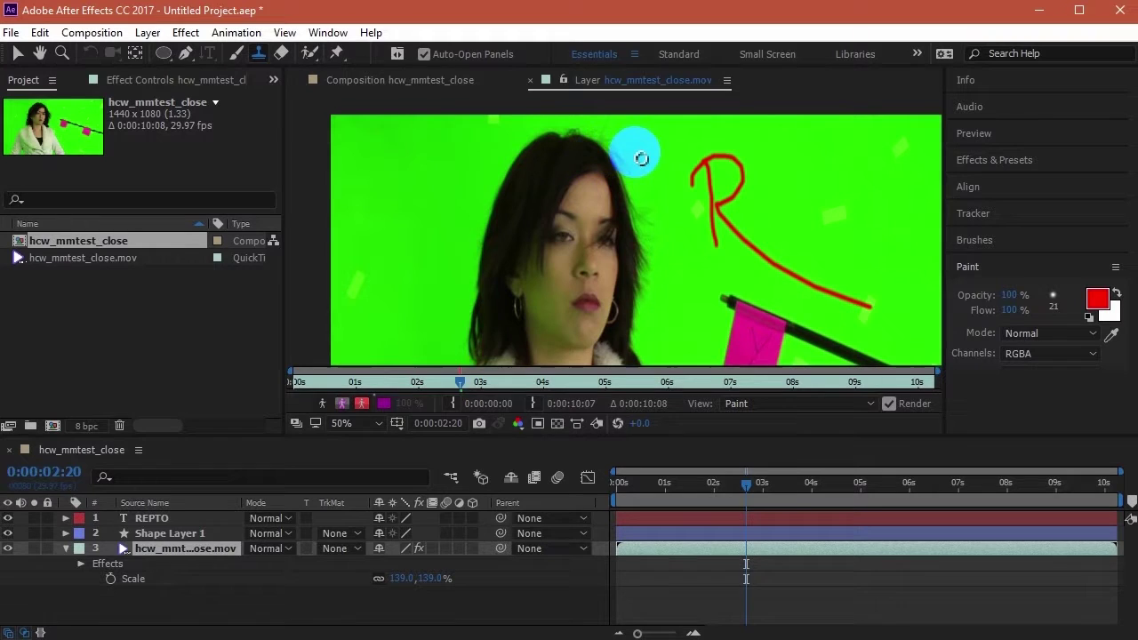
mouse_move(685, 141)
left_mouse_down()
mouse_move(712, 169)
mouse_move(742, 145)
mouse_move(746, 173)
left_mouse_up()
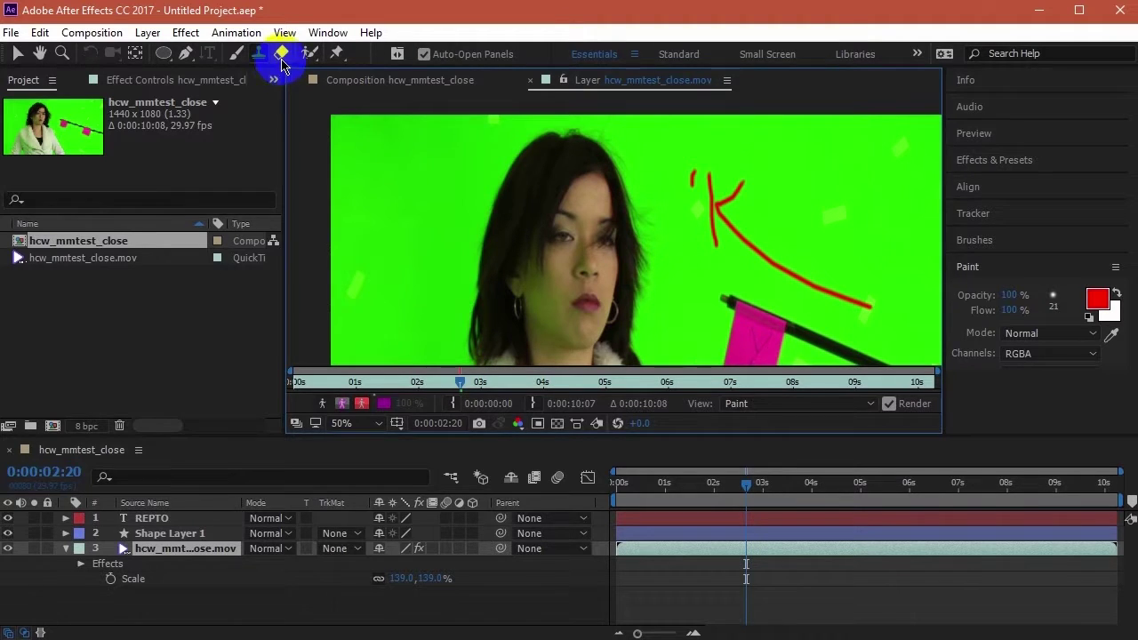
left_click(282, 59)
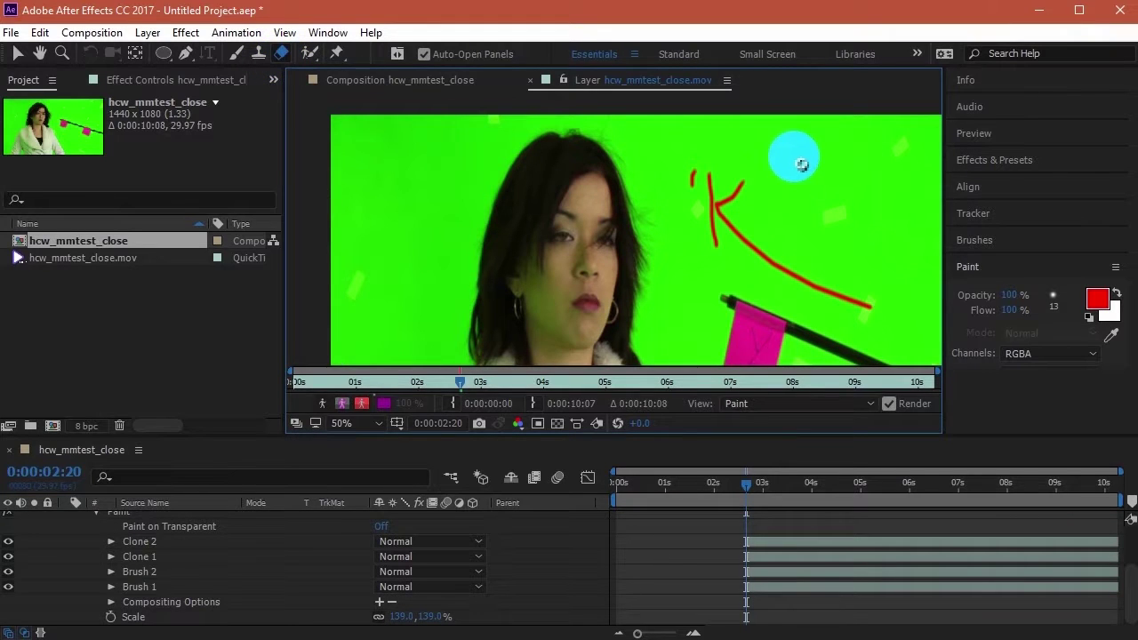
mouse_move(798, 165)
left_mouse_down()
mouse_move(779, 212)
mouse_move(819, 206)
mouse_move(762, 205)
mouse_move(833, 202)
mouse_move(762, 209)
mouse_move(850, 207)
mouse_move(780, 216)
mouse_move(835, 227)
left_mouse_up()
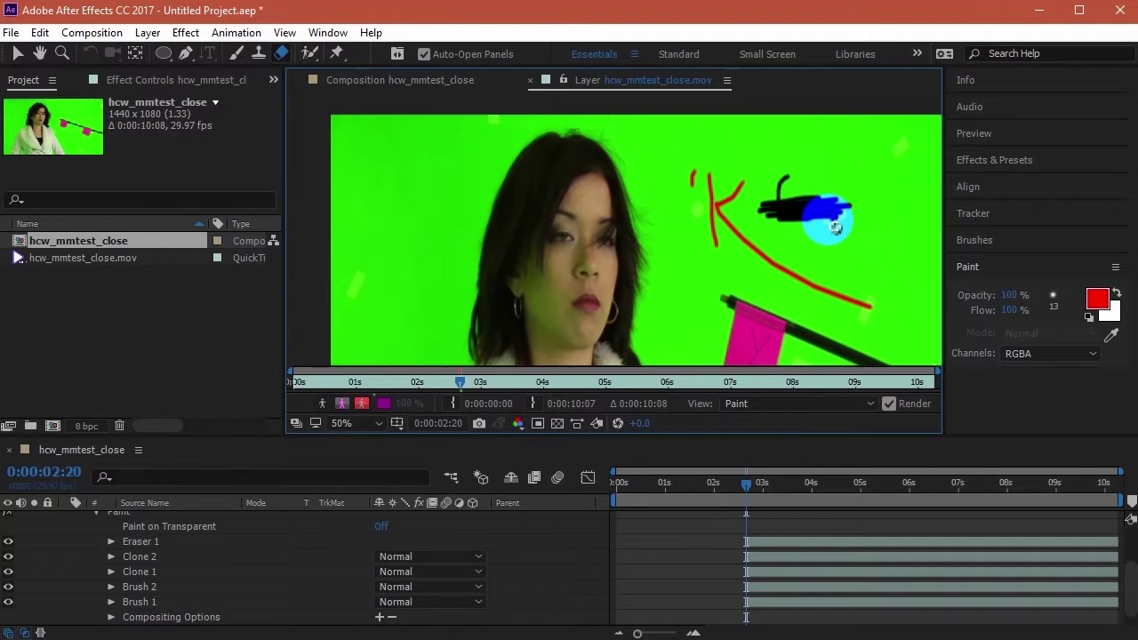
Activate the Roto Brush tool and the Puppet Pin tool in turn, and view the tool variants grouped under each.
left_click(313, 55)
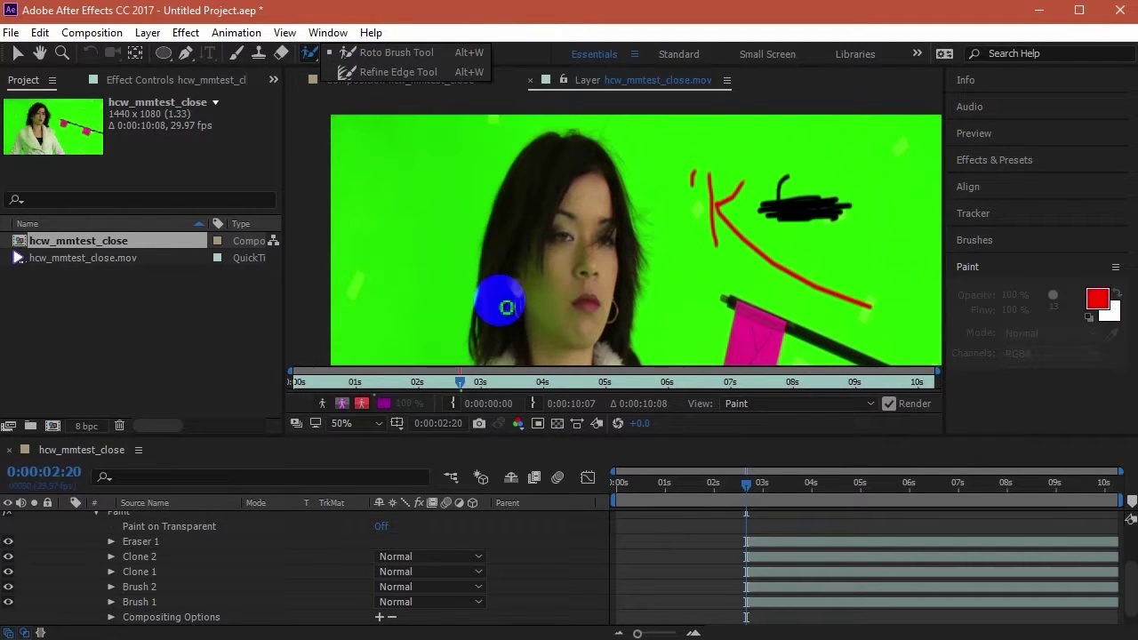
left_click(503, 306)
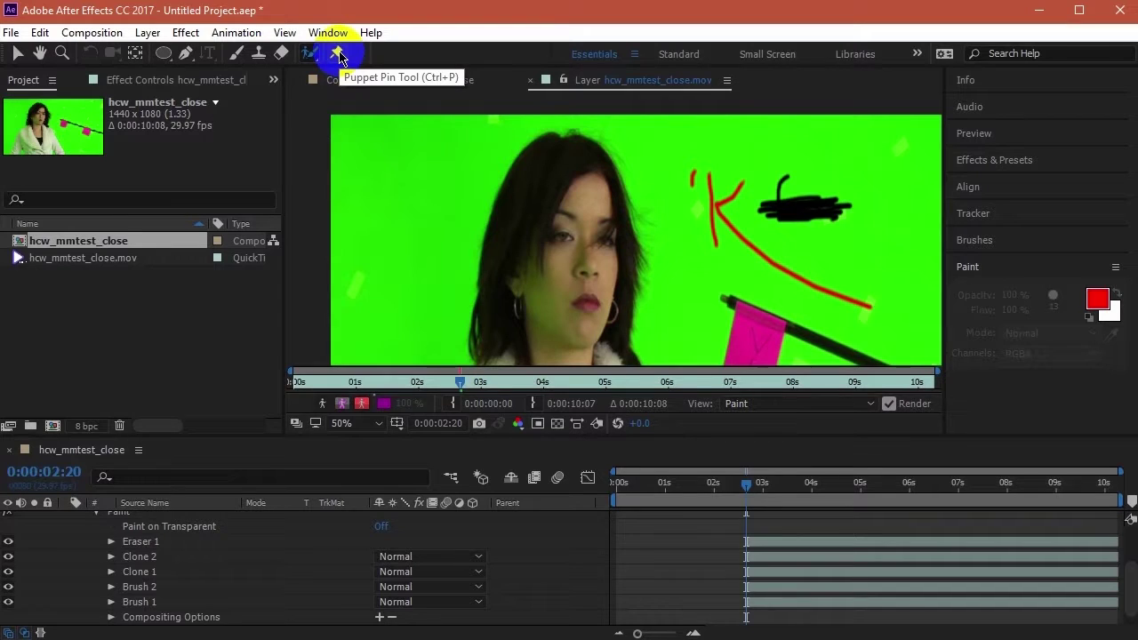
left_click(339, 55)
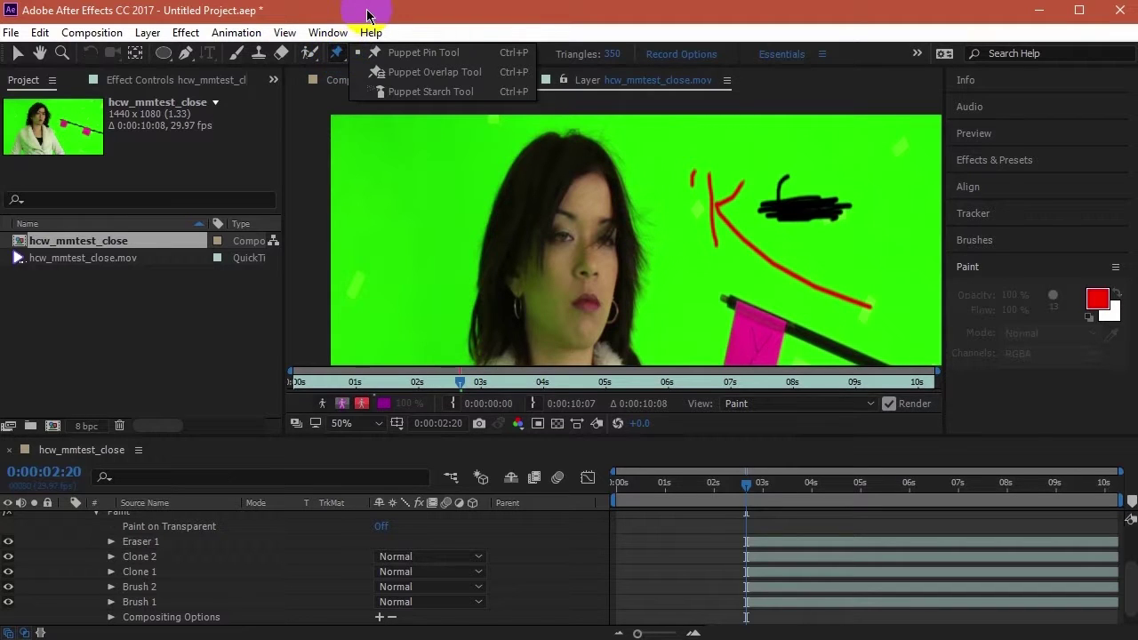